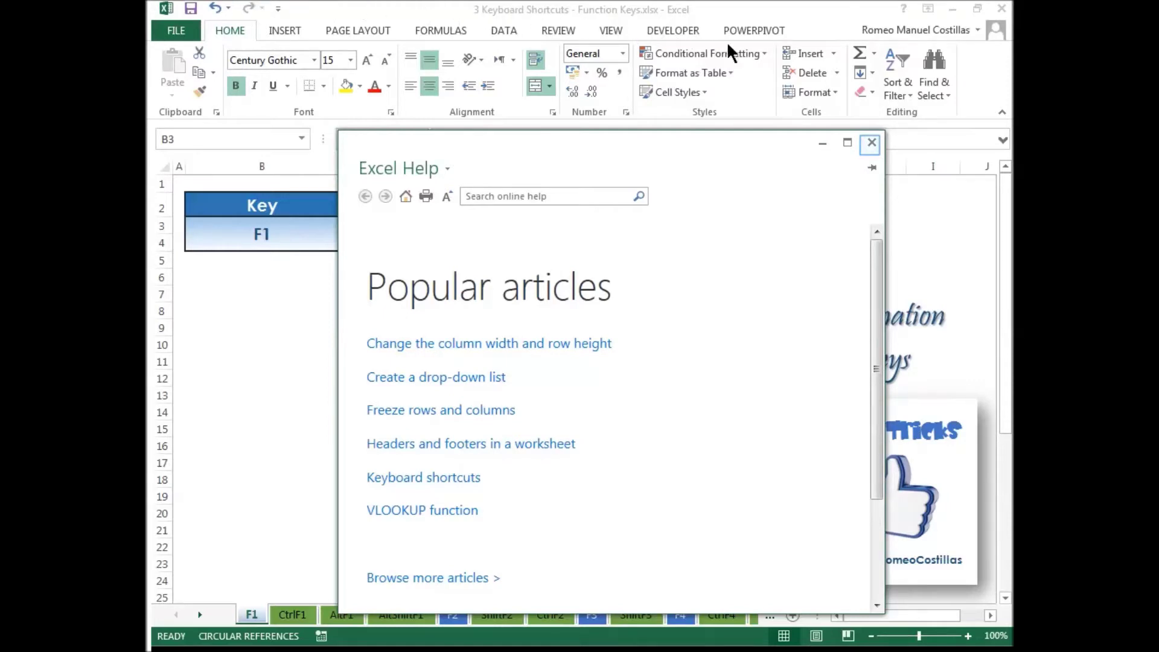
Step: Close the Excel Help window, and on the CtrlF1 sheet hide the ribbon and show it again
click(869, 143)
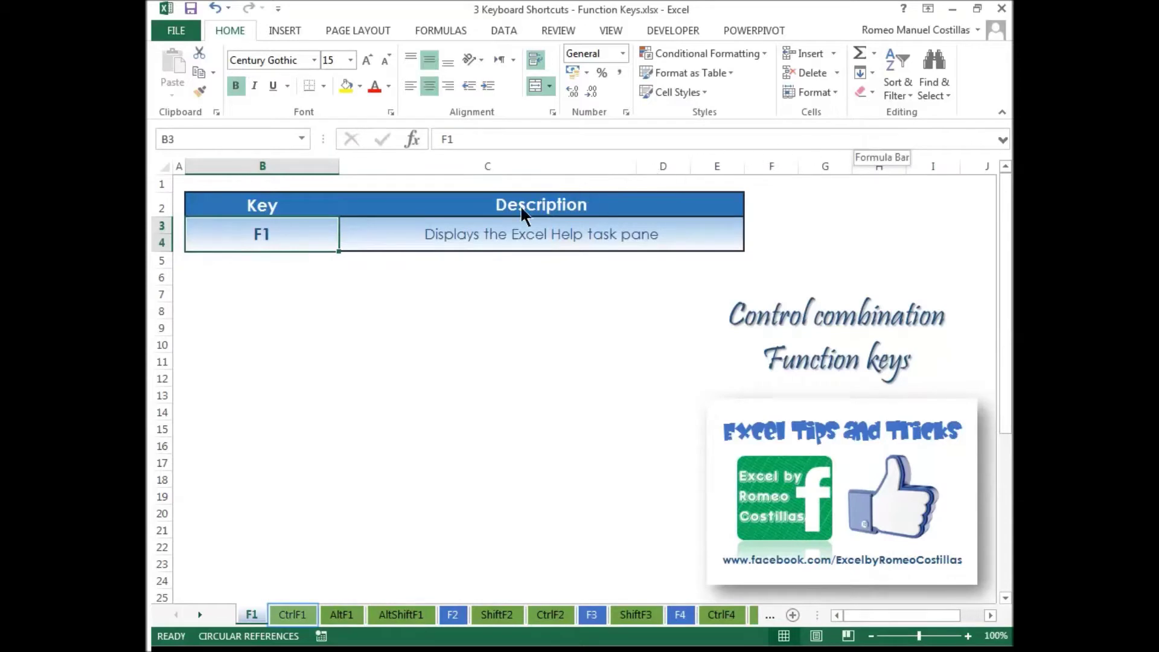
click(293, 614)
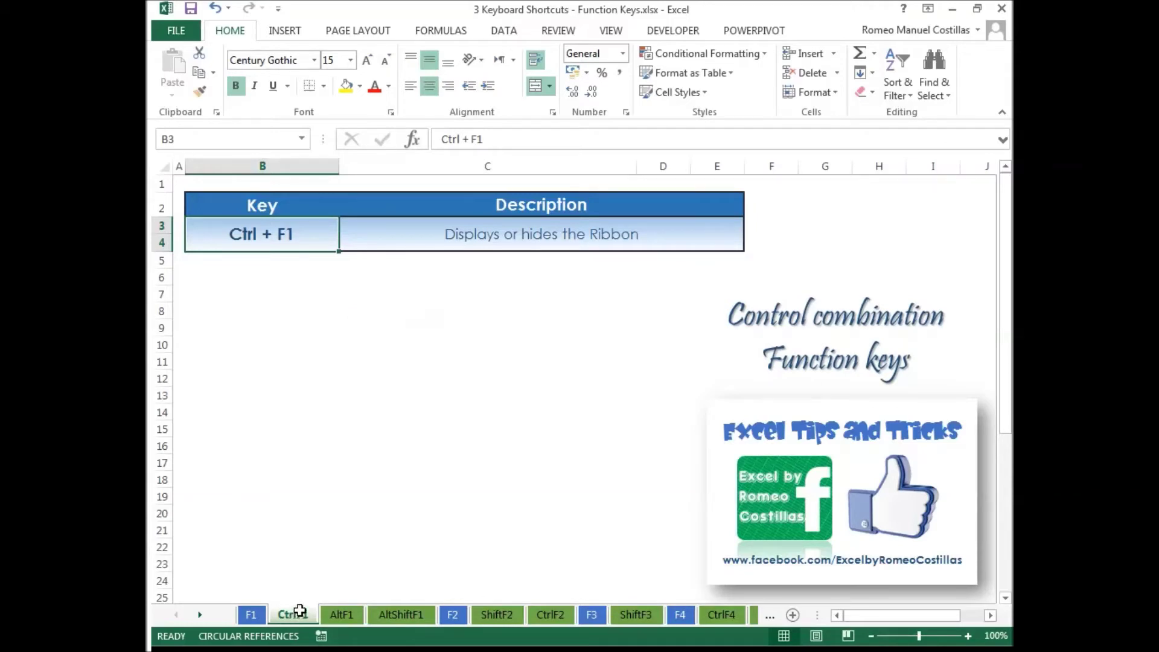
key(ctrl+F1)
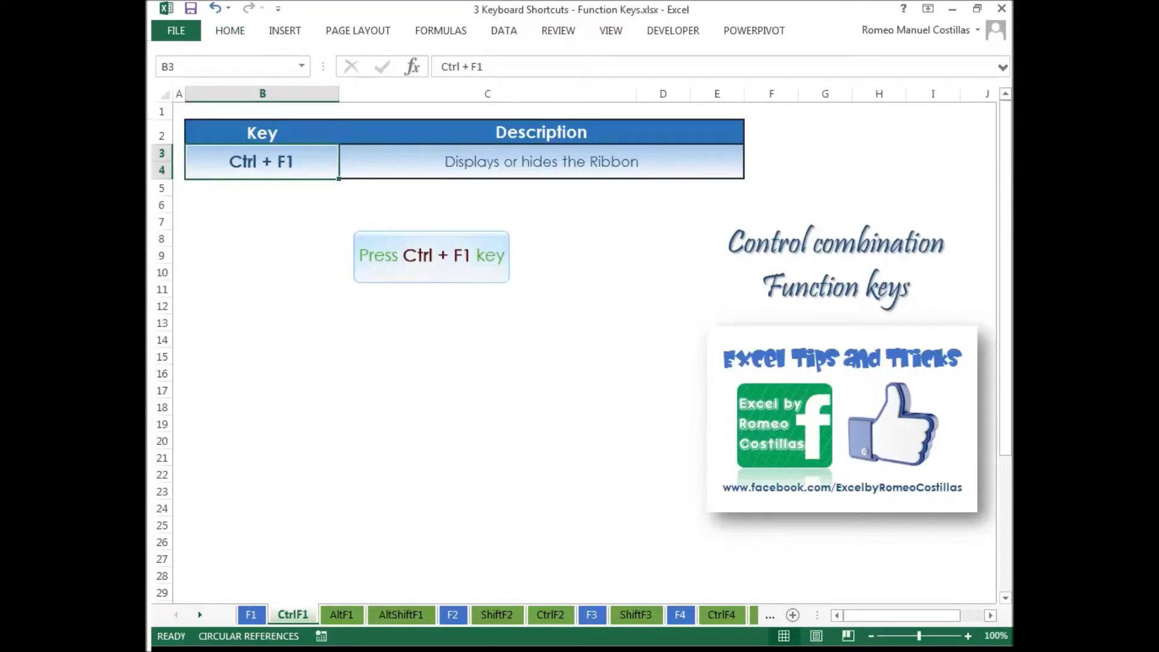
key(ctrl+F1)
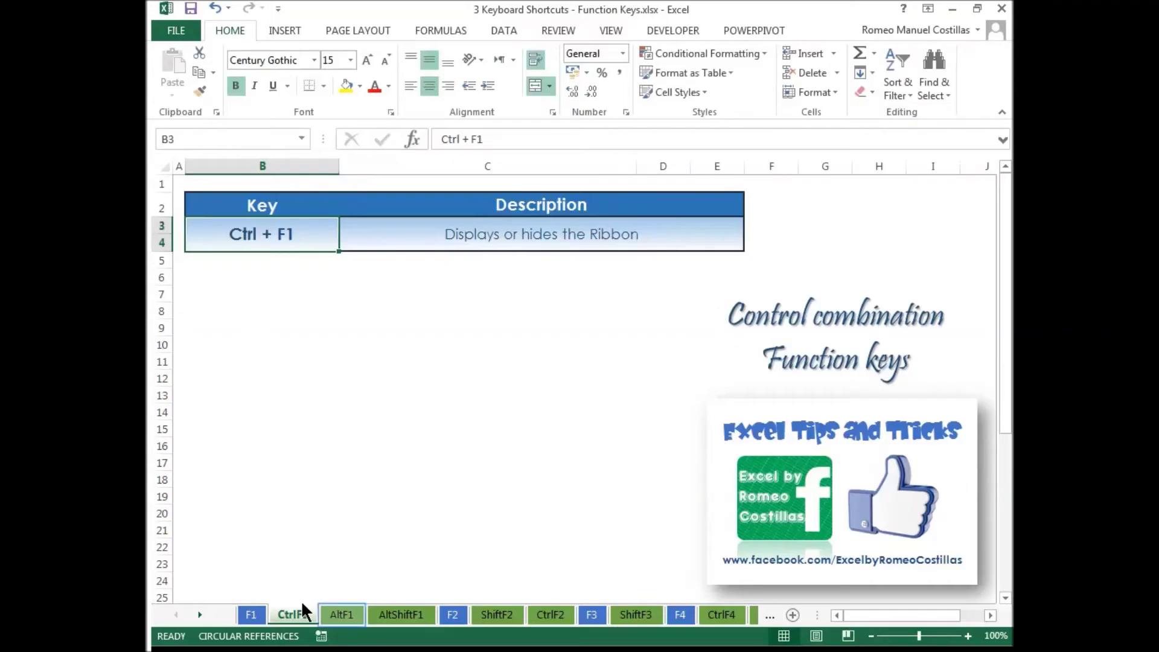
Step: On the AltF1 sheet, create an embedded chart from the Item and Number table in B8:C11
click(341, 612)
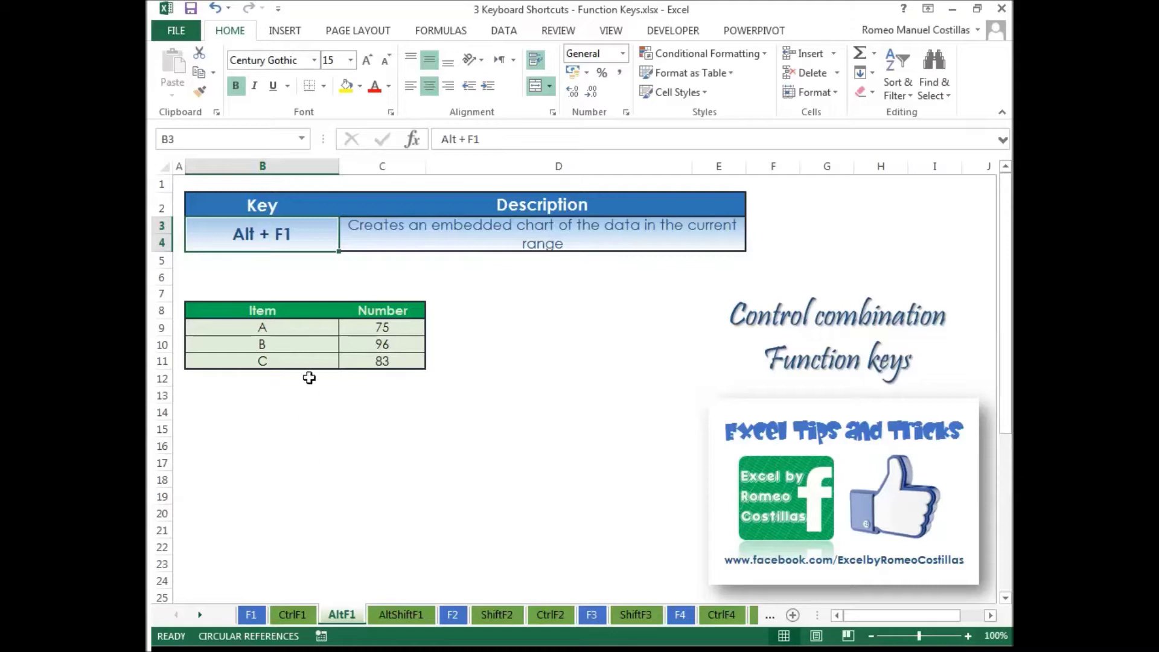
drag(310, 310, 368, 358)
key(alt)
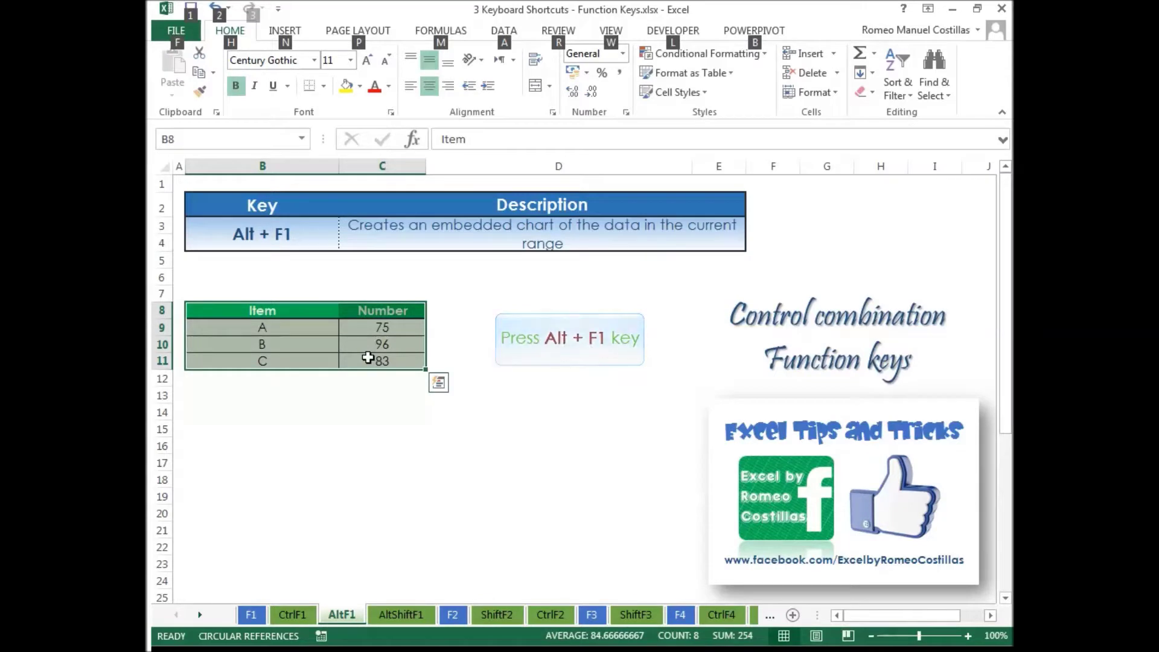
key(alt+F1)
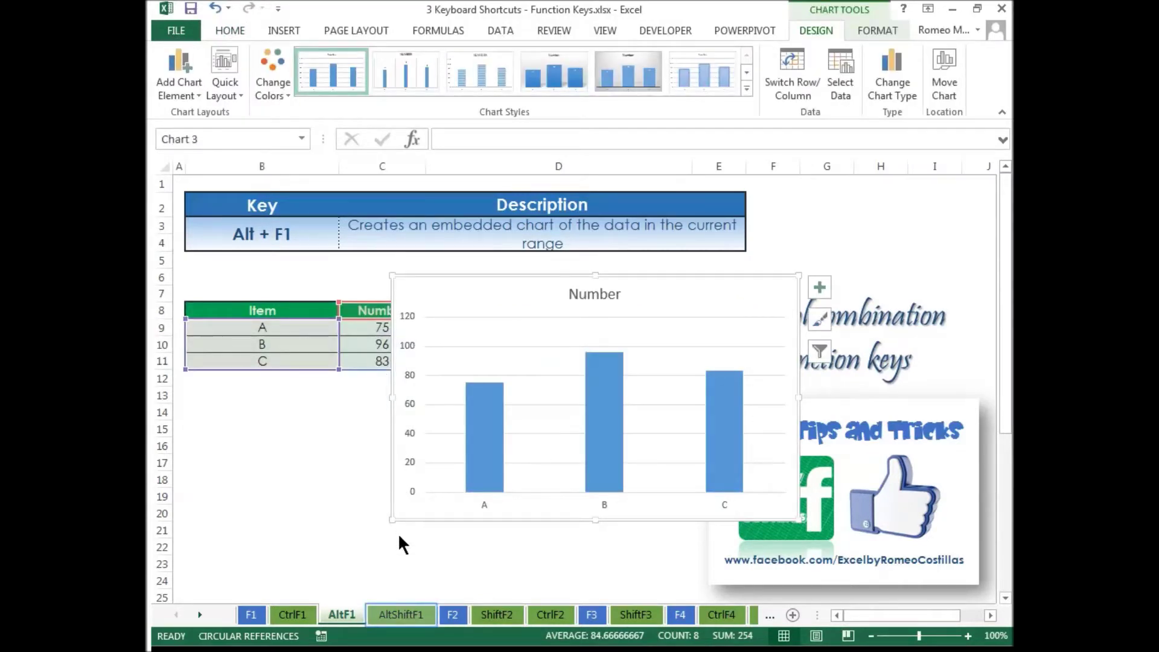
Step: Insert a new blank worksheet directly before the AltShiftF1 sheet
click(402, 615)
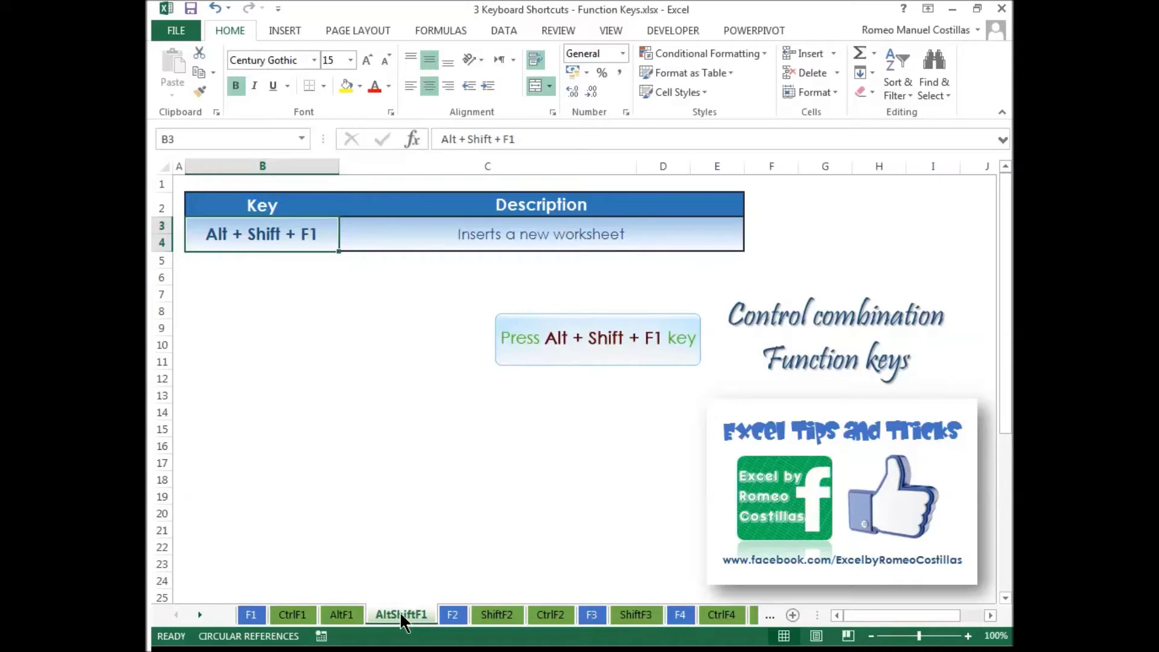
key(alt+shift+F1)
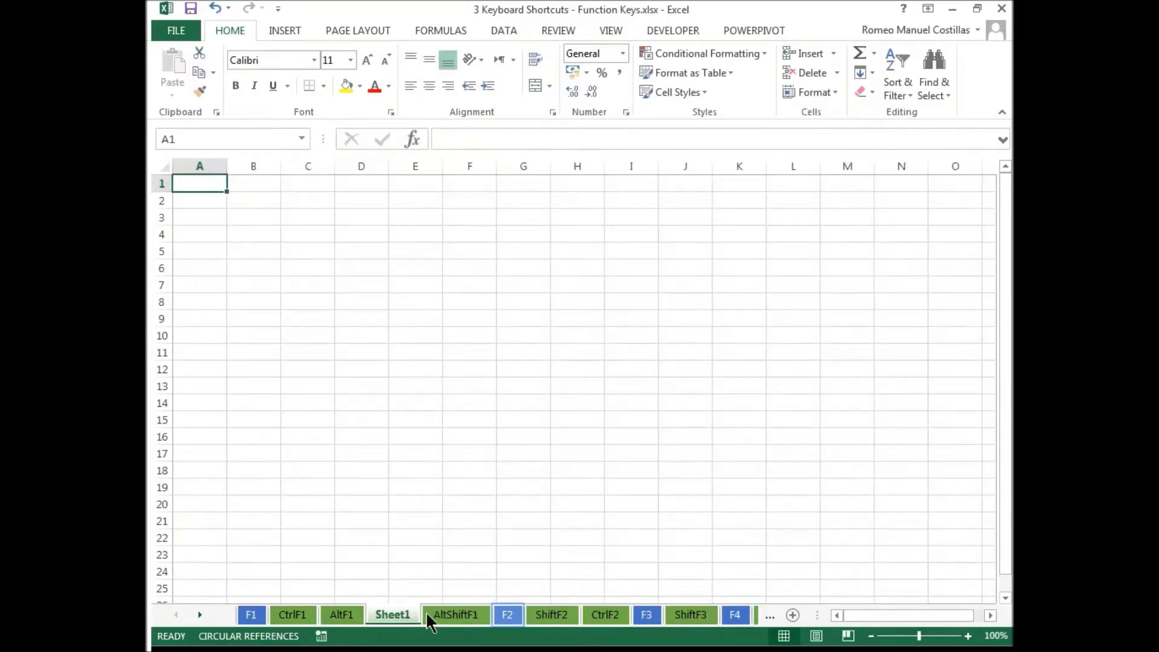
Step: On the F2 sheet, replace the text of the merged "Edit this cell" cell with "Hello :-)"
click(508, 615)
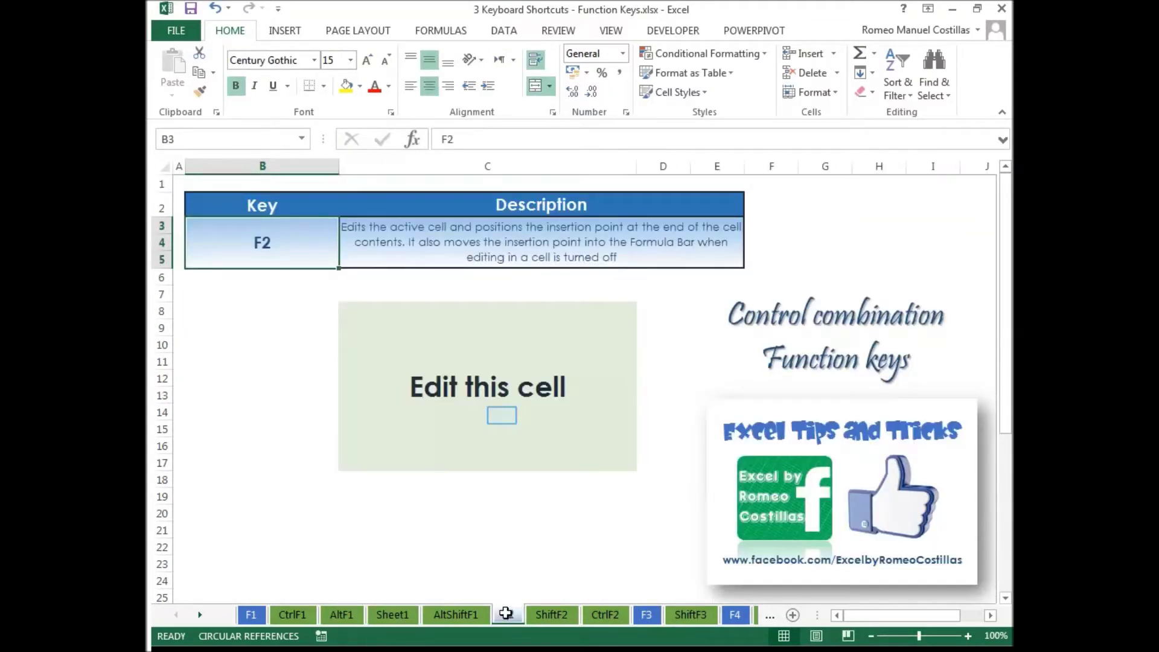
click(502, 416)
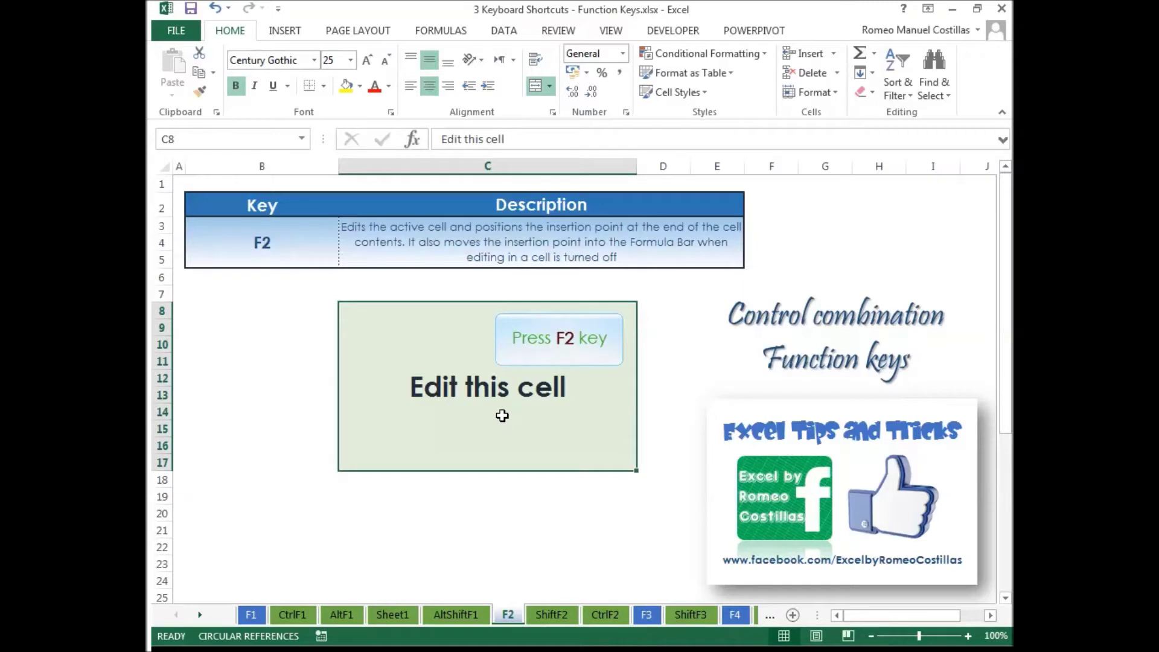
key(F2)
key(shift+Home)
text(Hello :-))
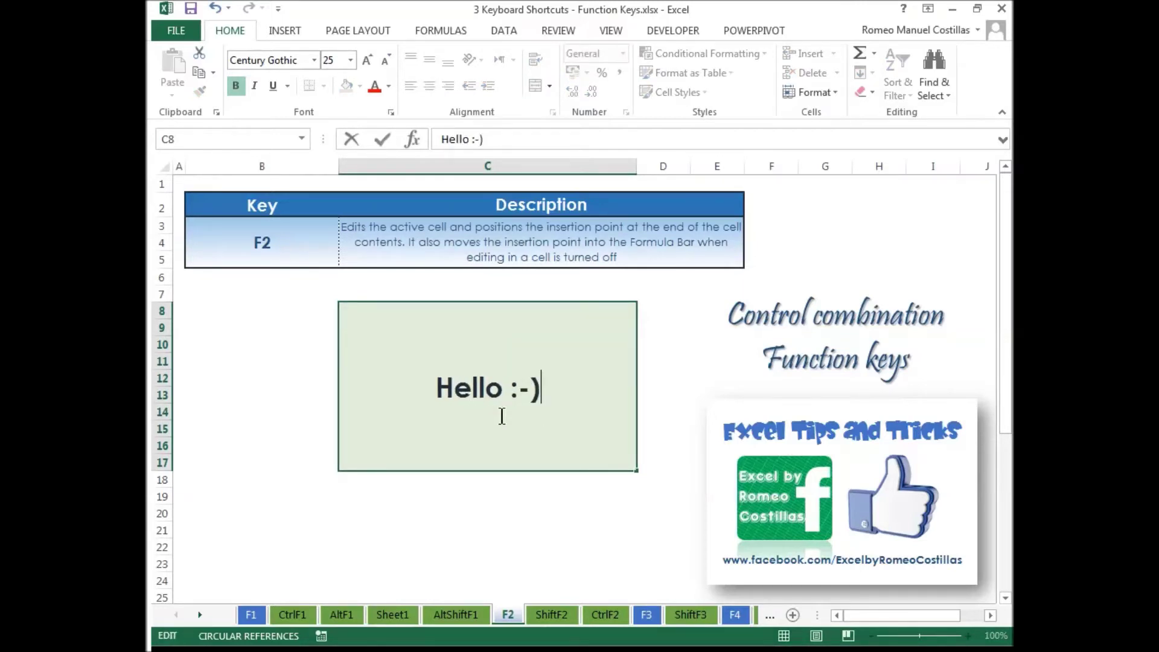
key(Return)
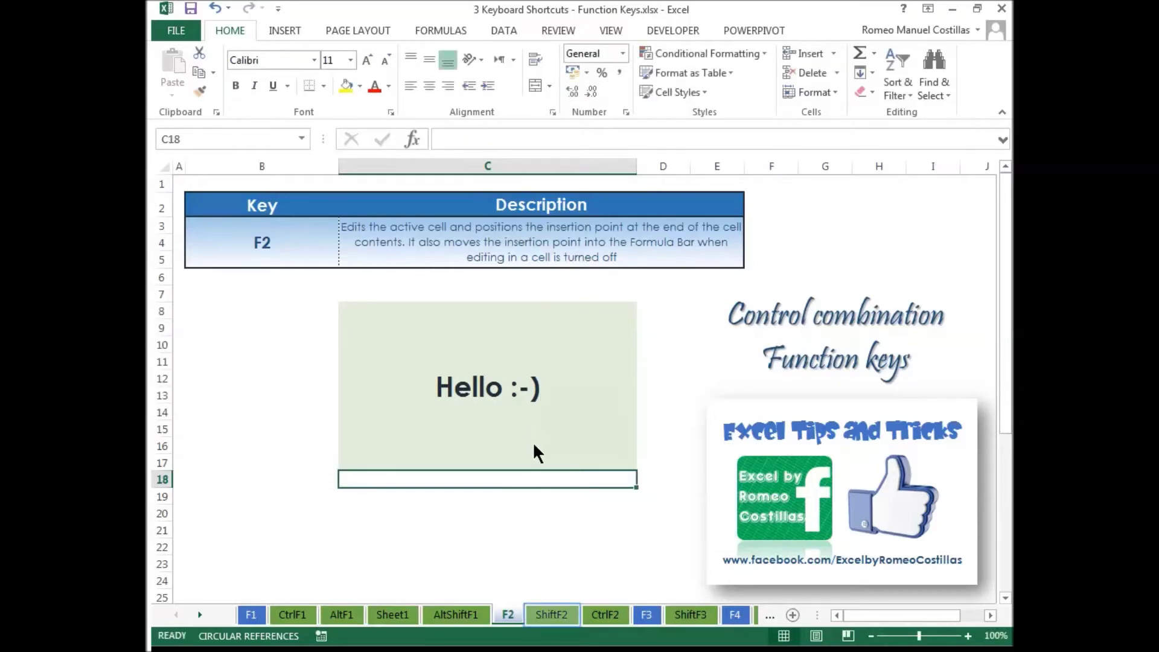
Step: On the ShiftF2 sheet, add a comment reading "Adding comment" to the "Add comment" cell
click(553, 607)
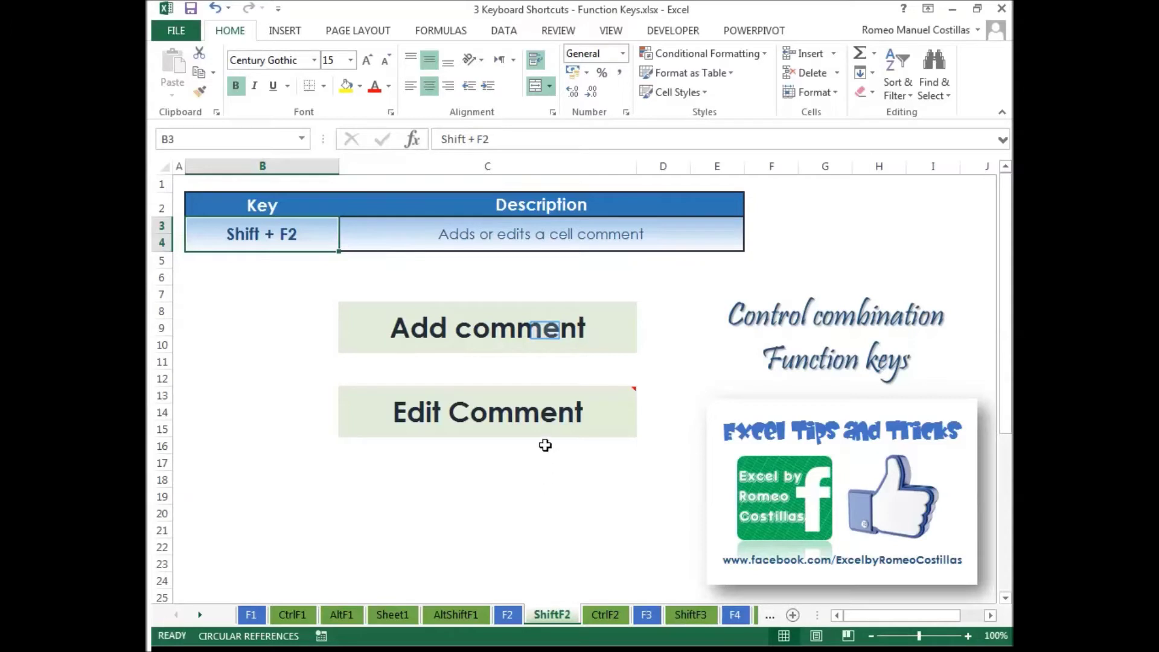
click(547, 330)
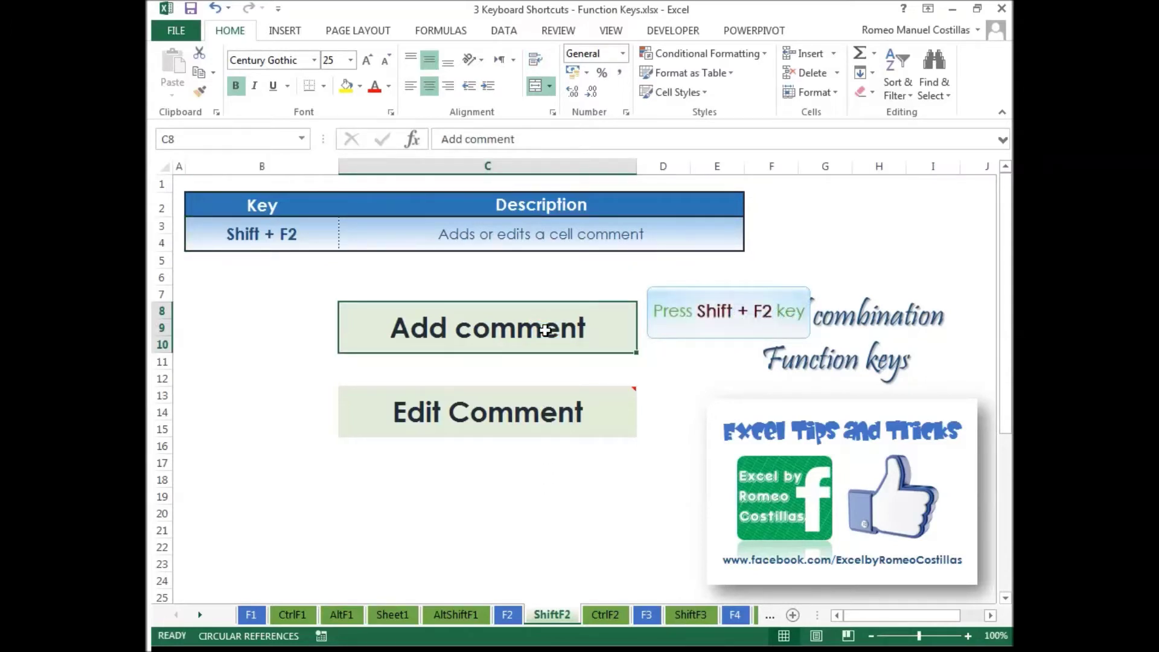
key(shift+F2)
text(Adding comment)
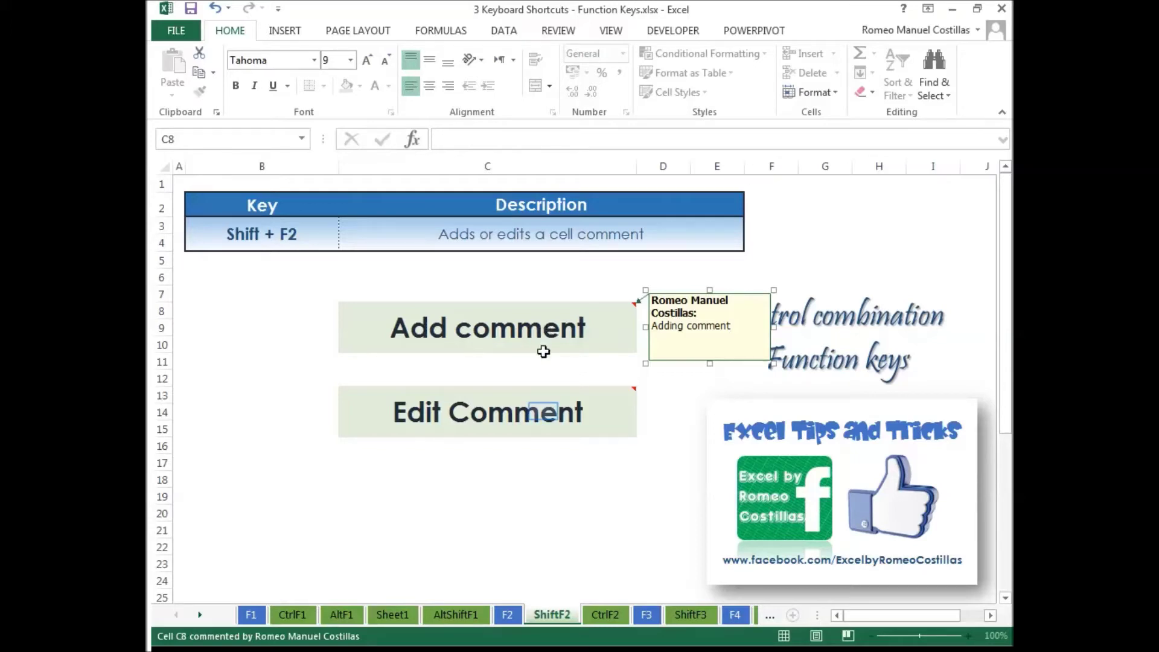
Step: Change the text of the existing comment on the "Edit Comment" cell to "Editing comment"
click(543, 410)
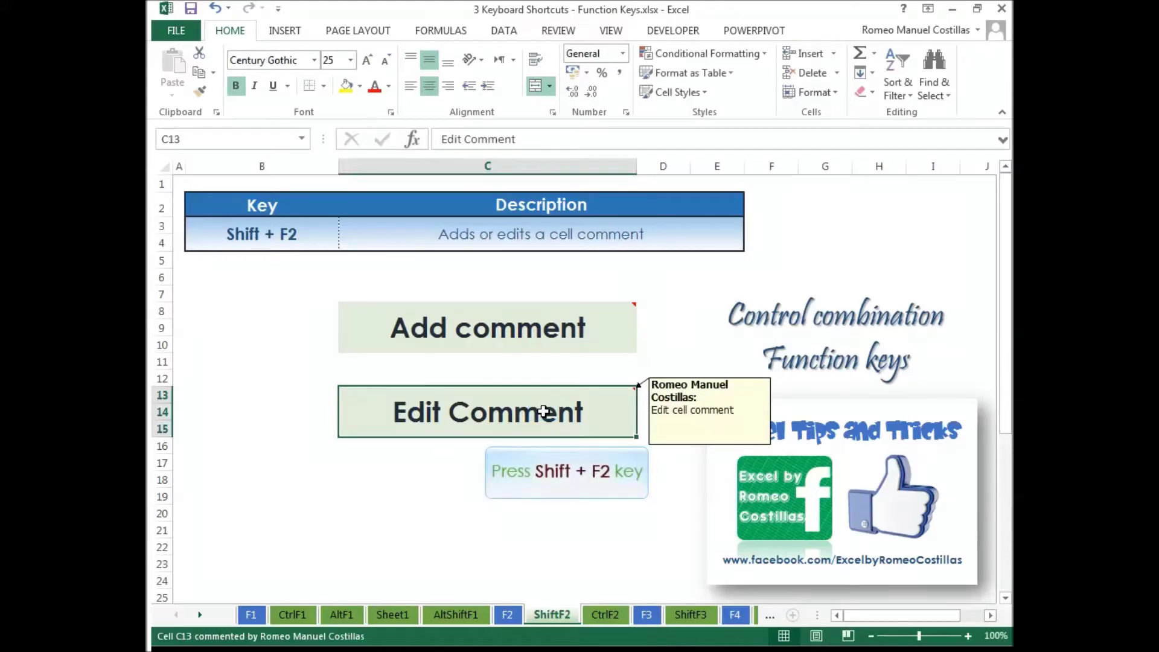
key(shift+F2)
key(BackSpace)
key(BackSpace)
key(BackSpace)
key(BackSpace)
key(BackSpace)
key(BackSpace)
key(BackSpace)
key(BackSpace)
key(BackSpace)
key(BackSpace)
key(BackSpace)
key(BackSpace)
key(BackSpace)
text(ing comment)
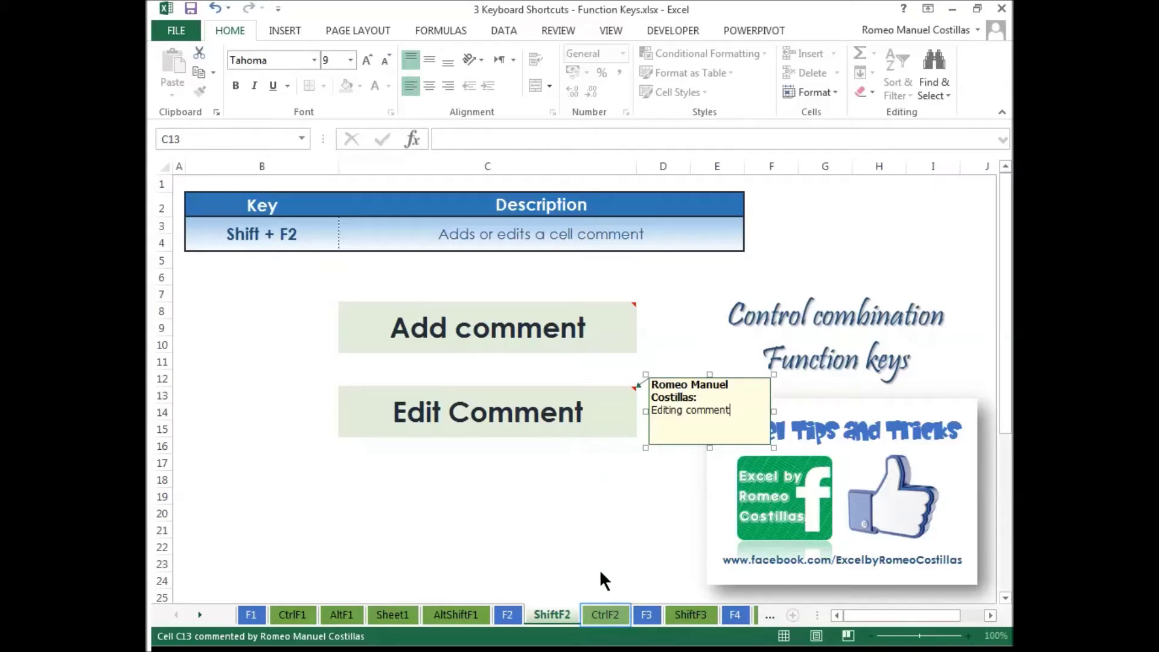
Step: View the print preview of the CtrlF2 sheet and return to the worksheet
click(600, 614)
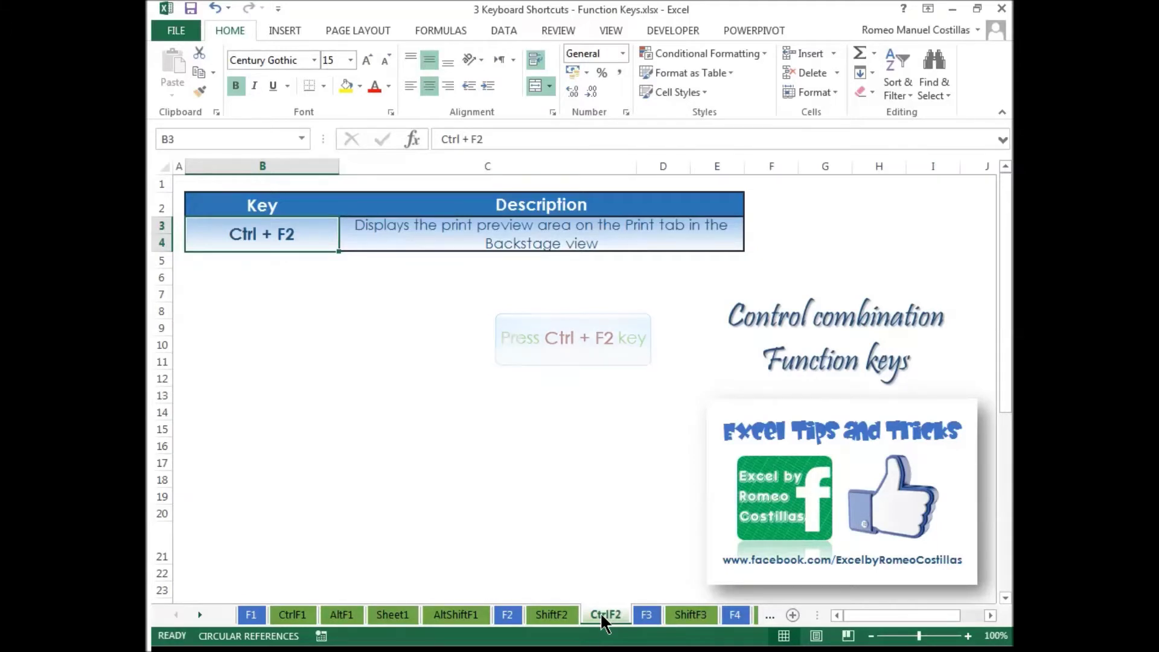
key(ctrl+F2)
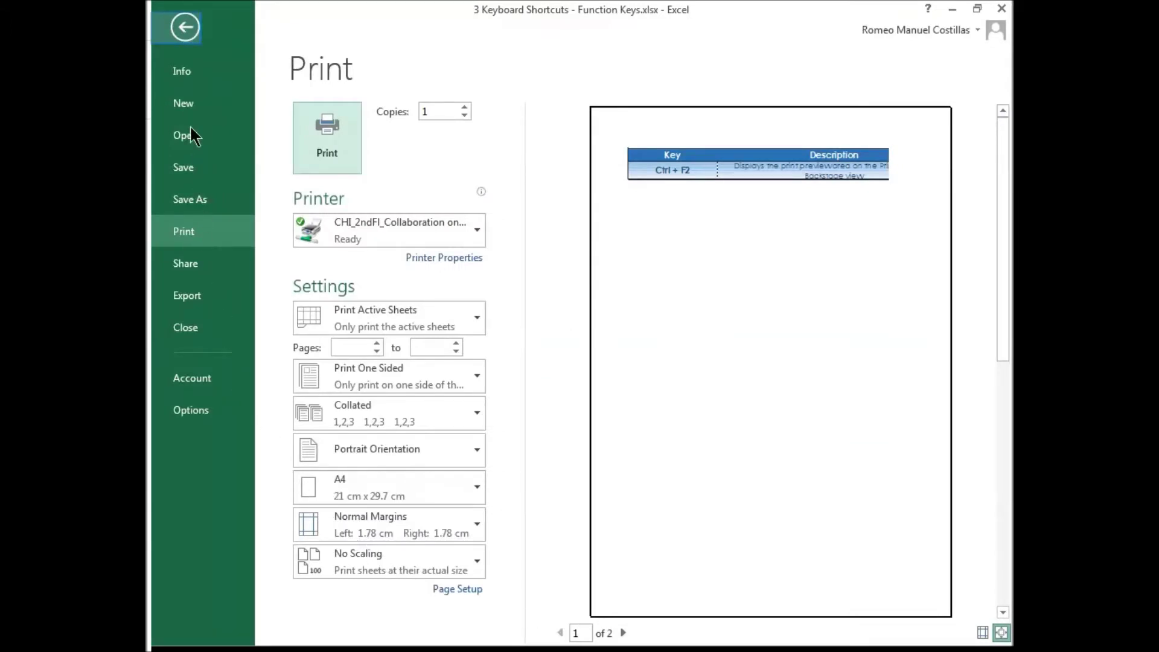
click(186, 24)
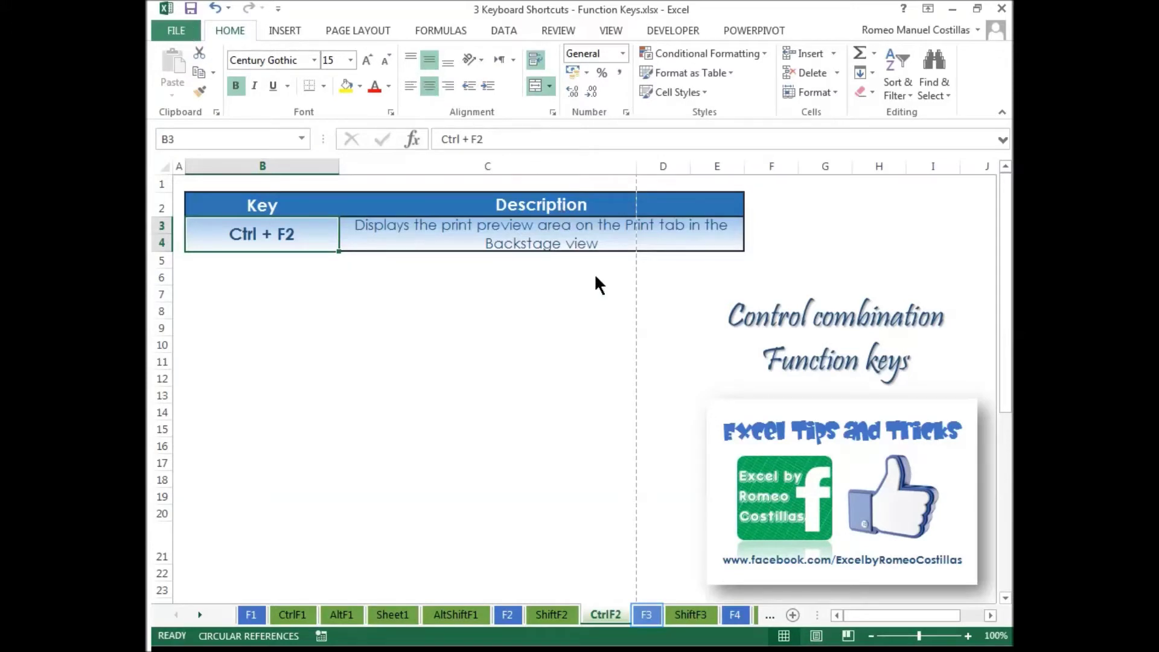
Step: On the F3 sheet, enter the formula =total_Sales in cell C9 by pasting the defined name
click(646, 614)
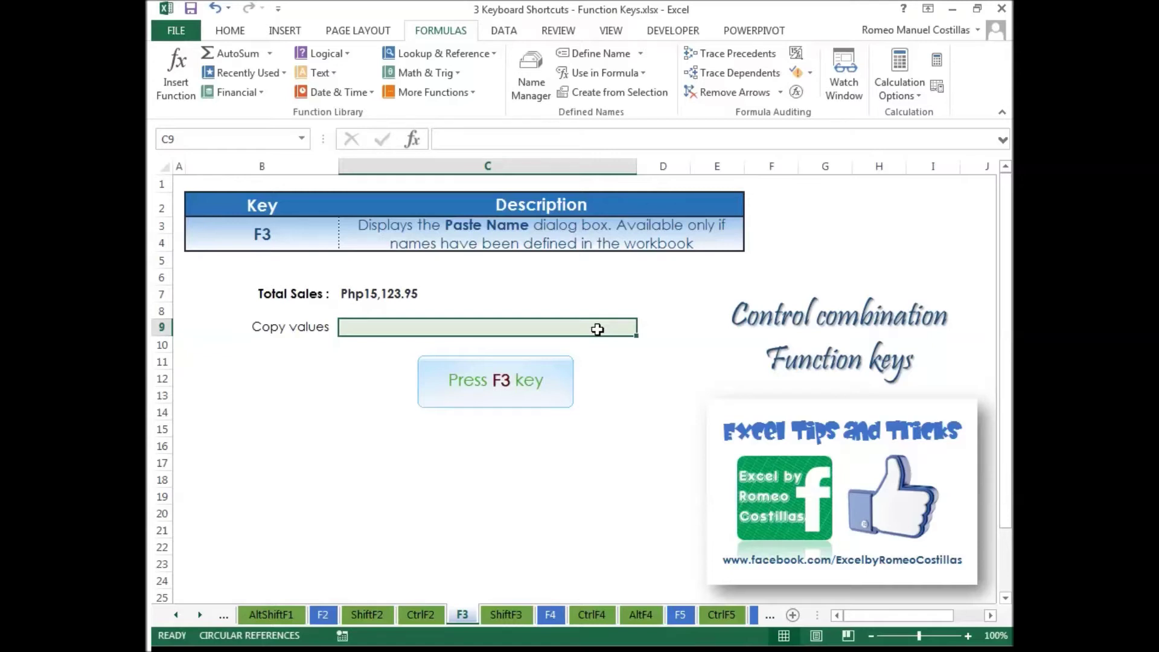
key(F3)
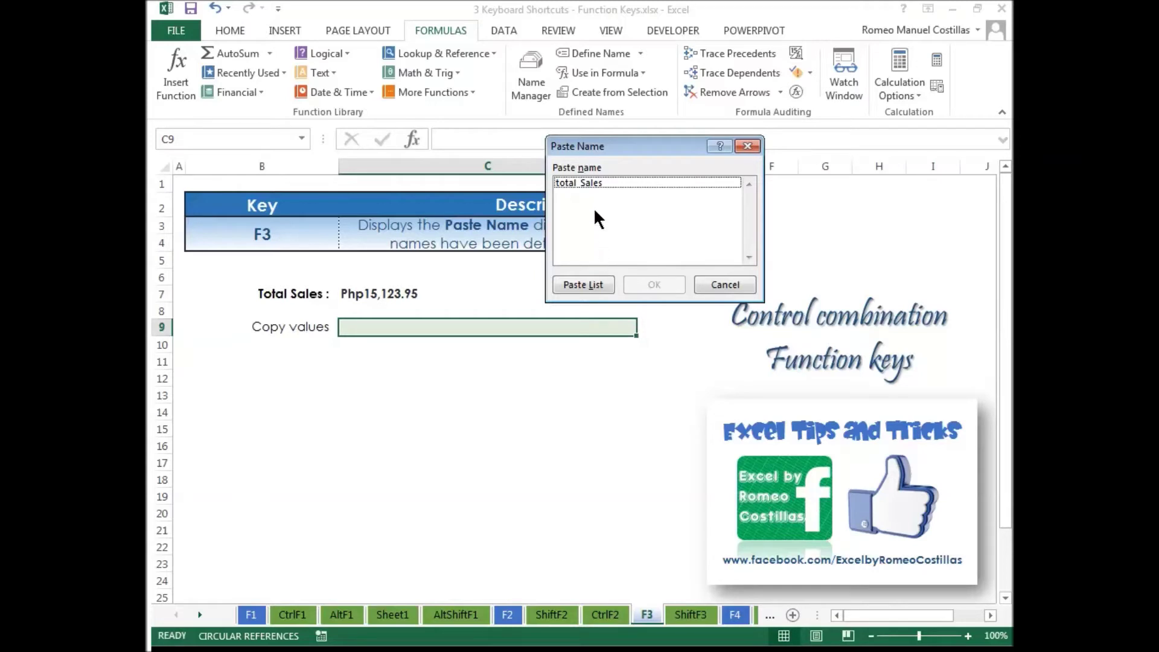
click(595, 184)
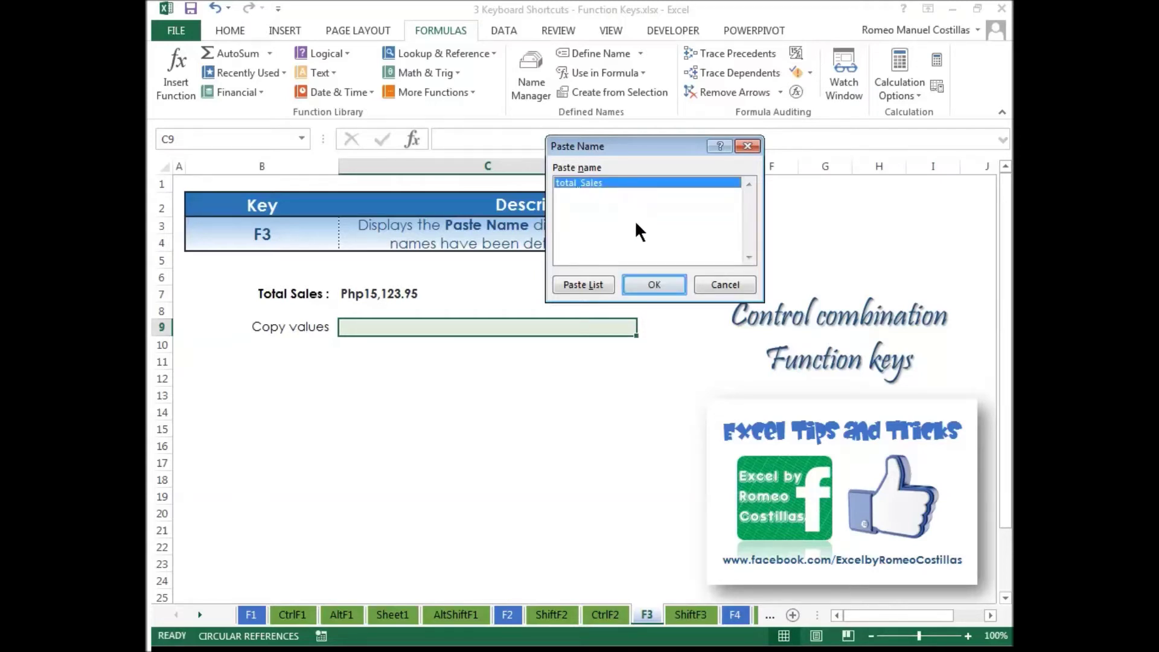
click(642, 279)
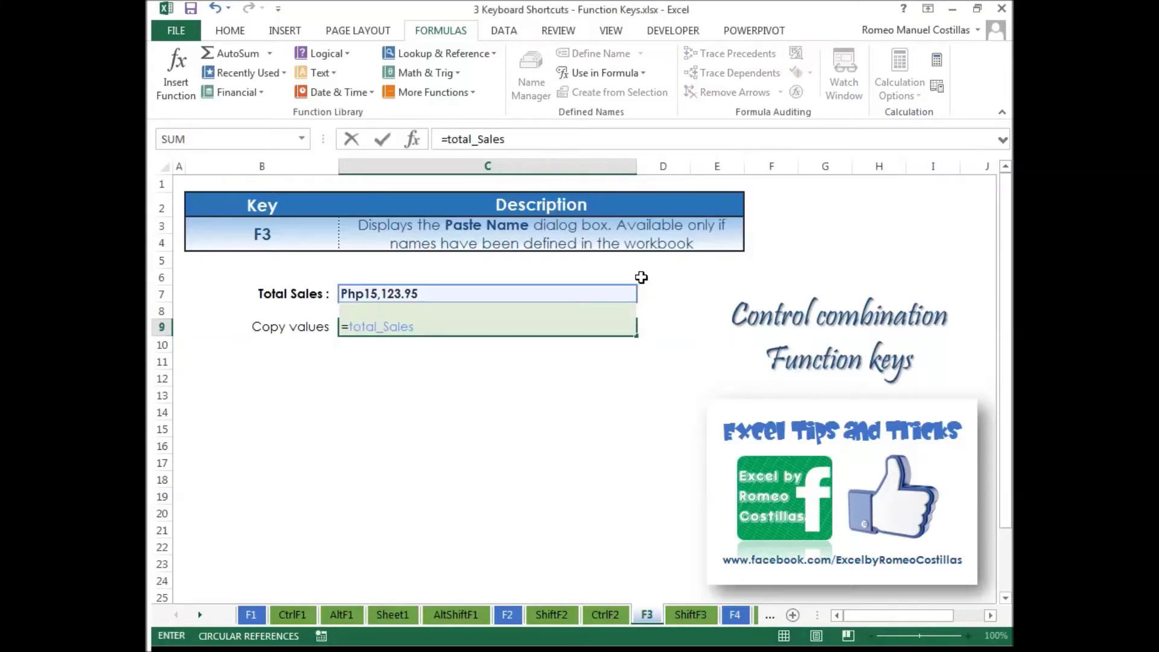
key(Return)
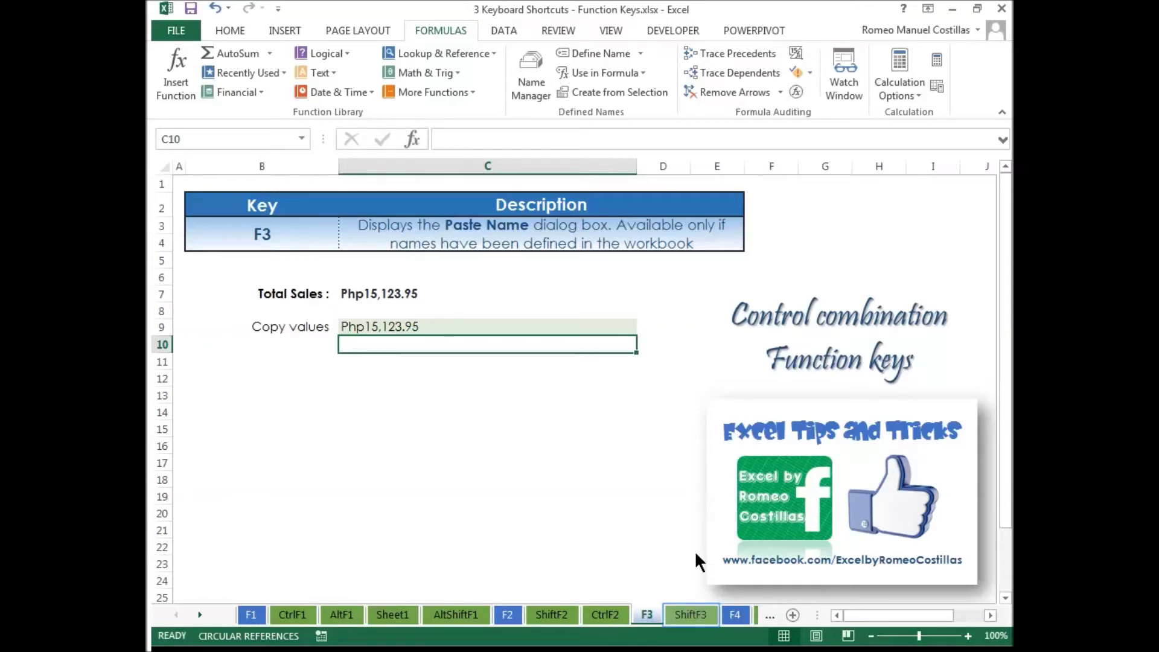
Step: On the ShiftF3 sheet, insert the SUM function in cell B12 to add up B8:B11
click(691, 614)
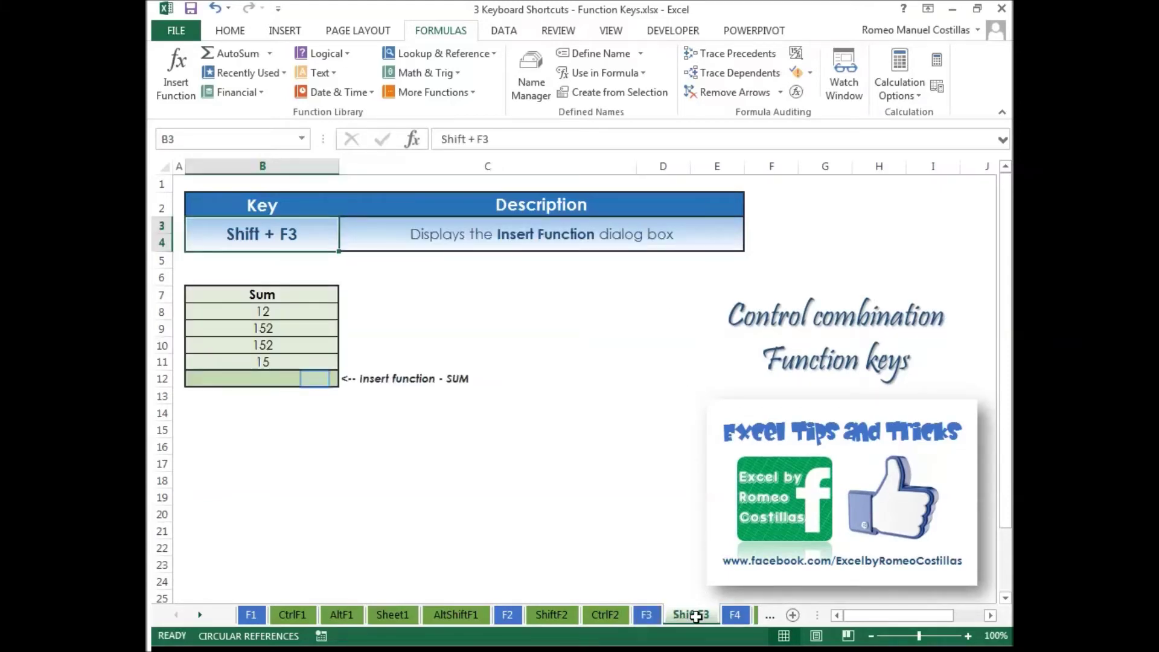
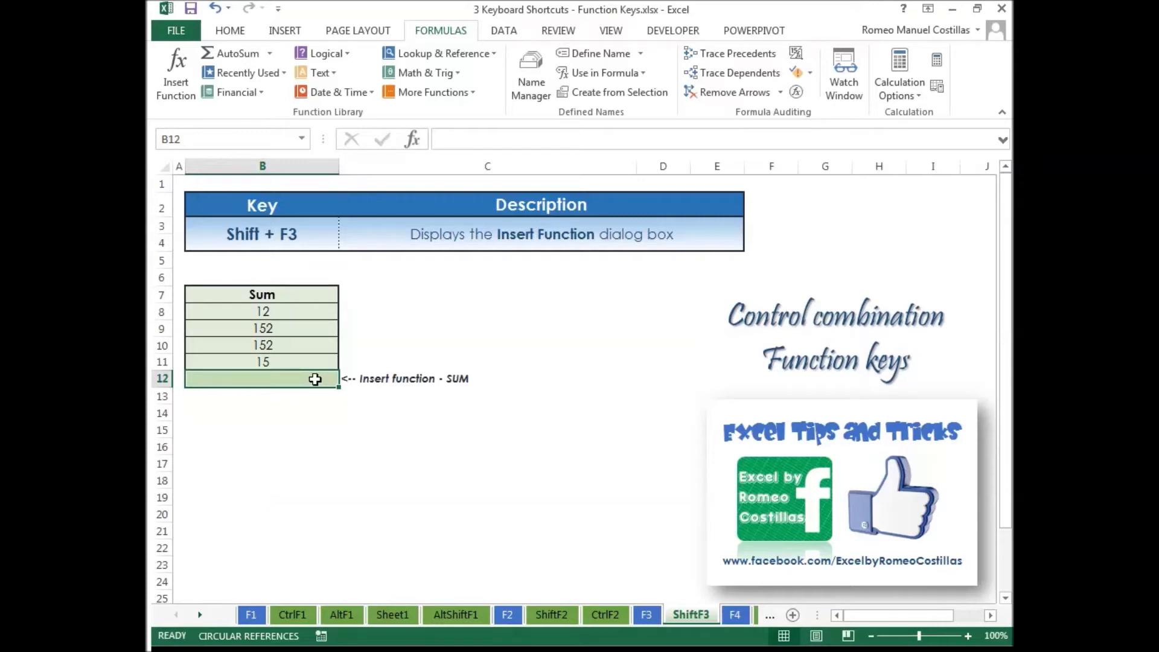
key(shift+F3)
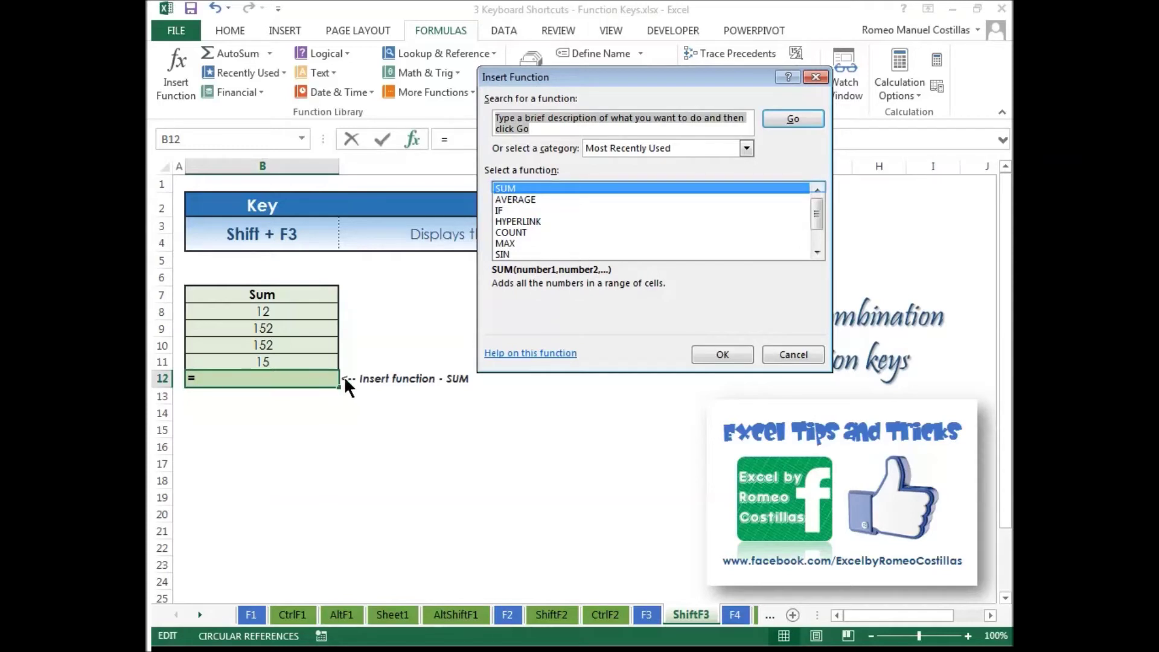
click(505, 189)
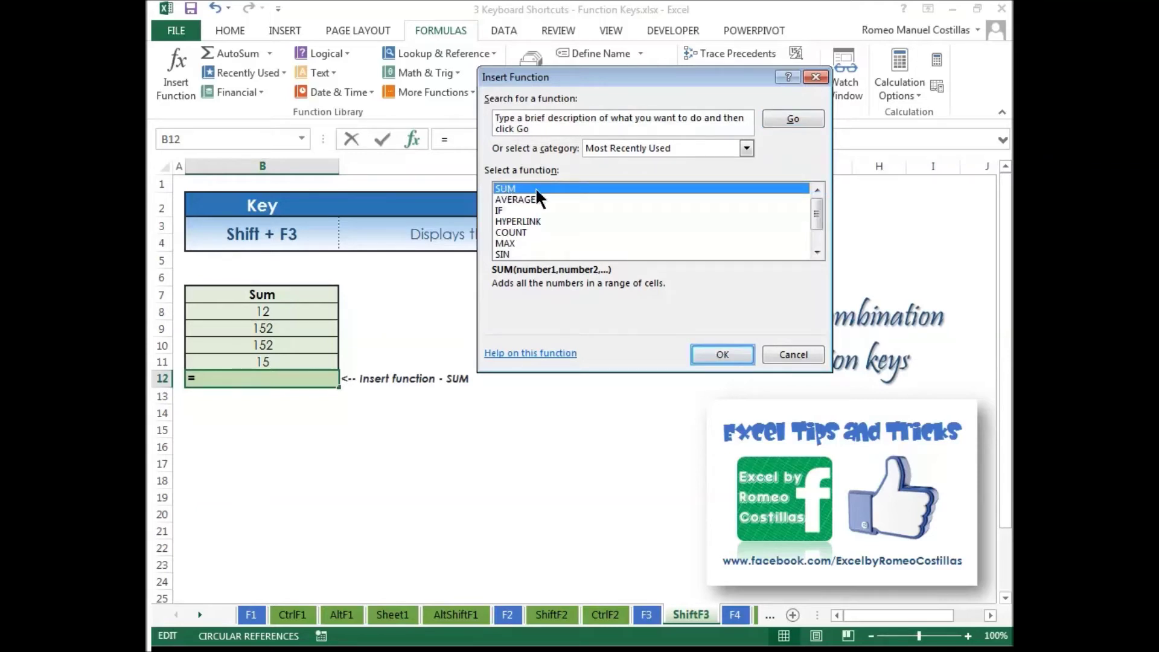
click(710, 355)
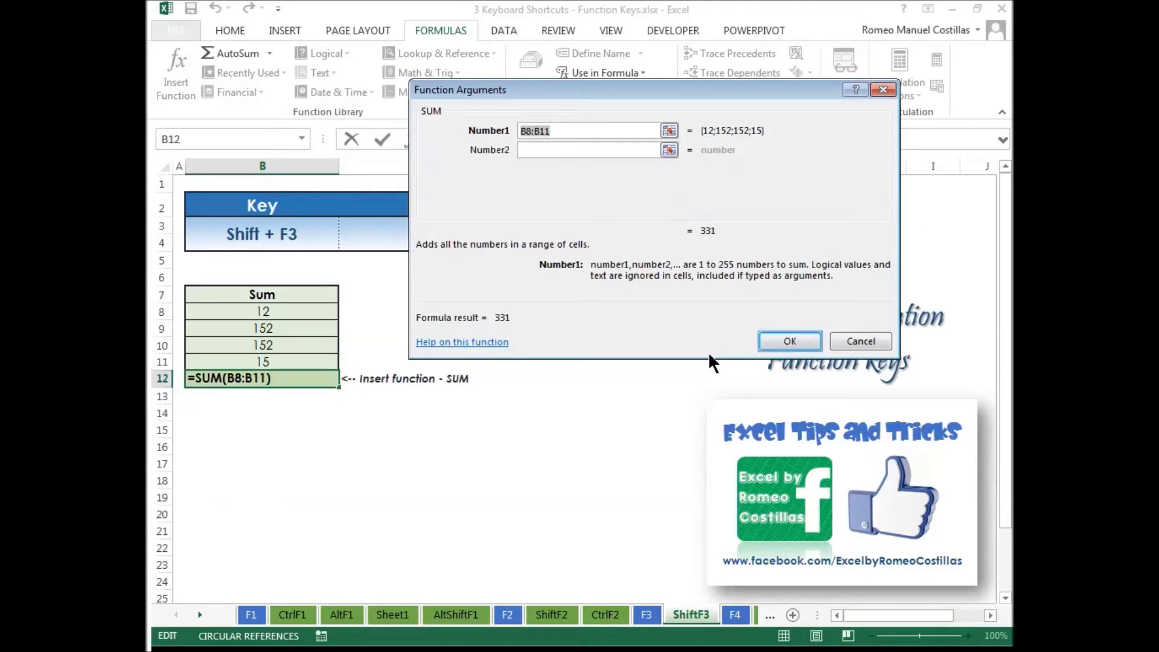
click(784, 343)
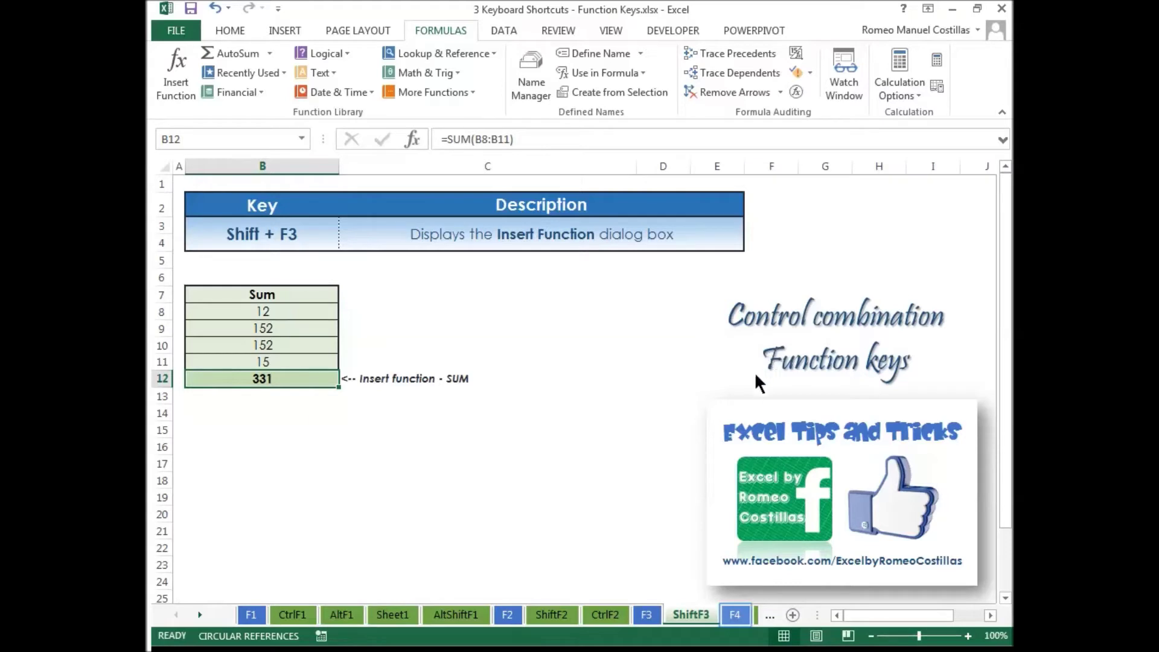
Step: On the F4 sheet, make the "Apply last command (Bold)" text in cell C8 bold
click(734, 614)
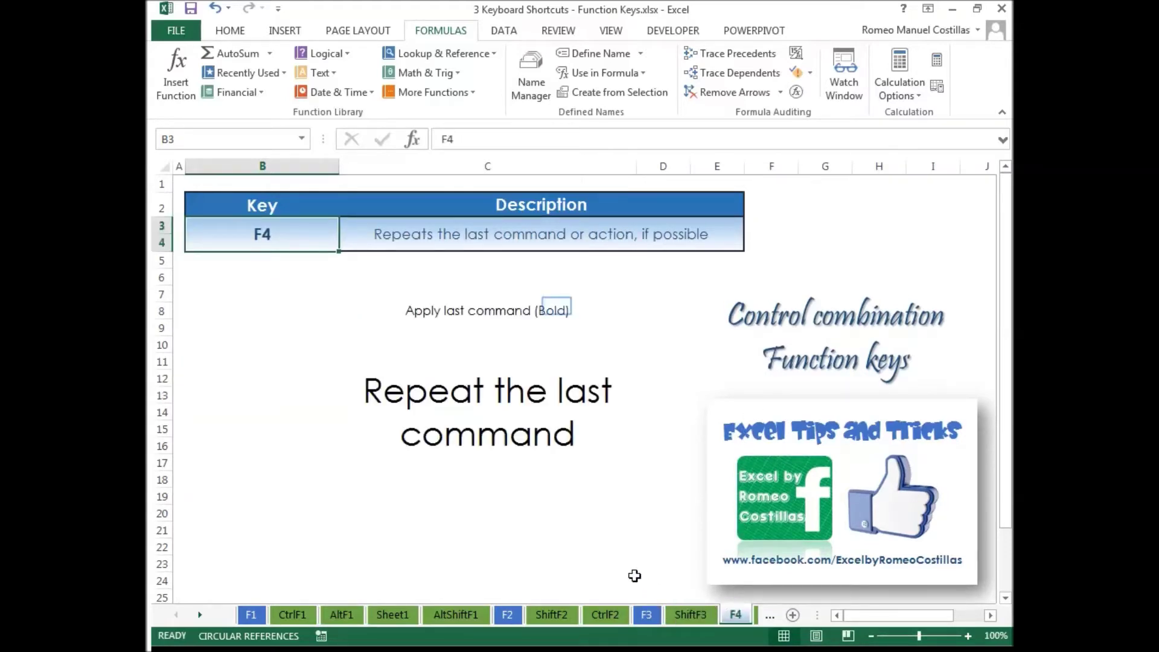
click(556, 308)
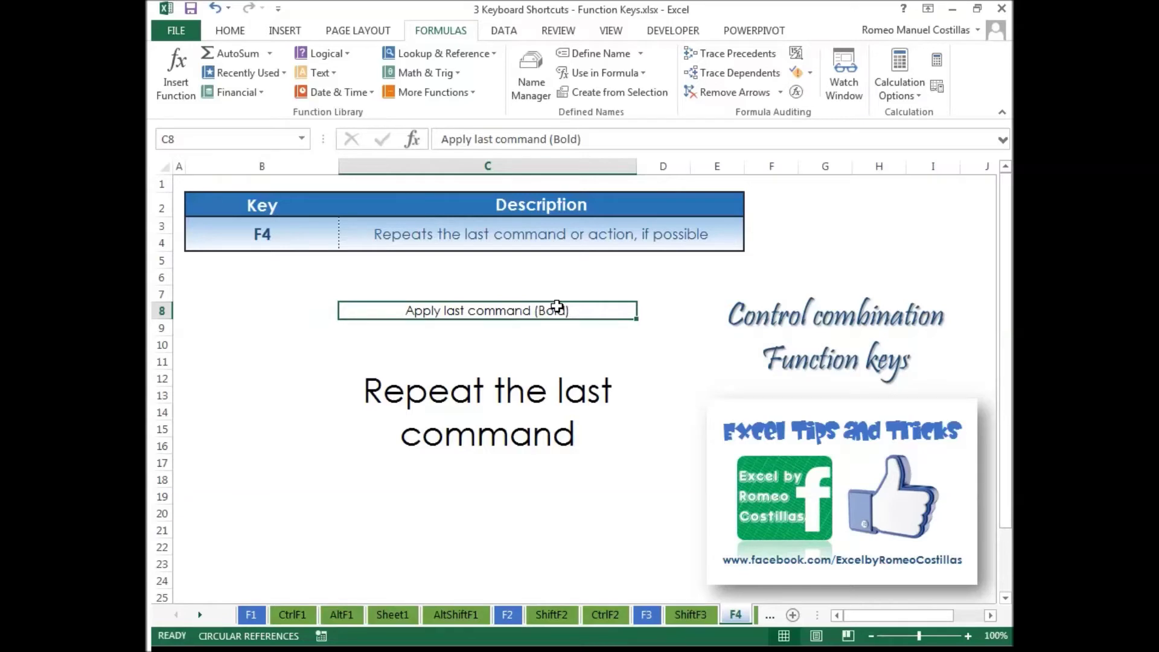
key(ctrl+b)
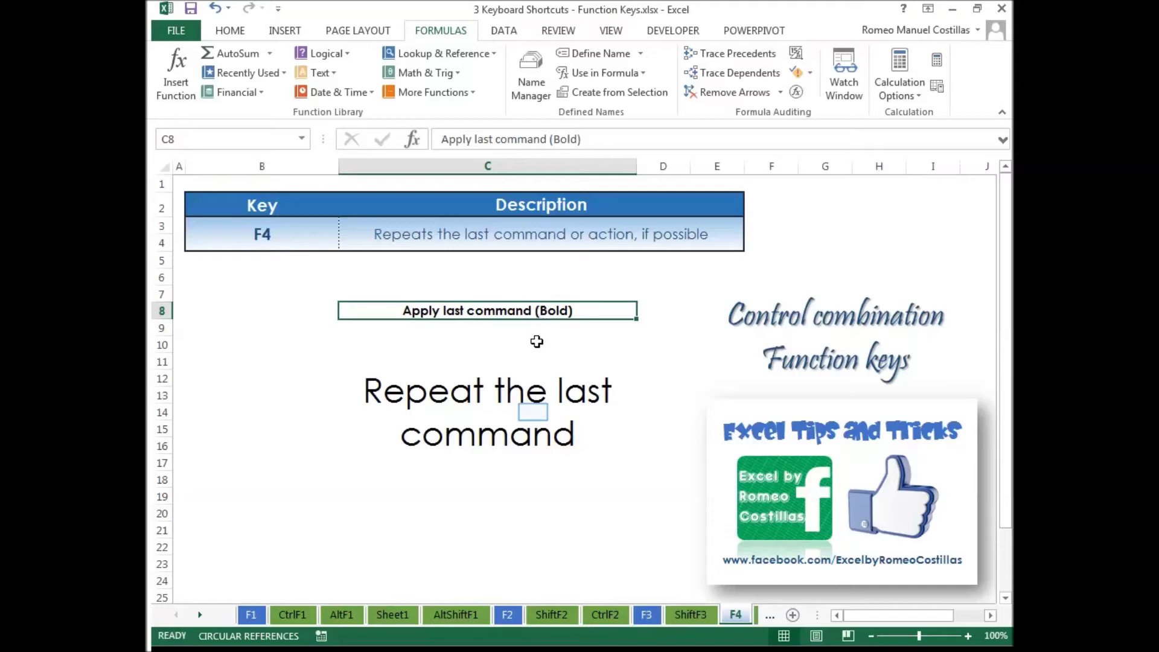
Step: Repeat the last Bold command on the "Repeat the last command" text in cell C10, and undo it
click(533, 413)
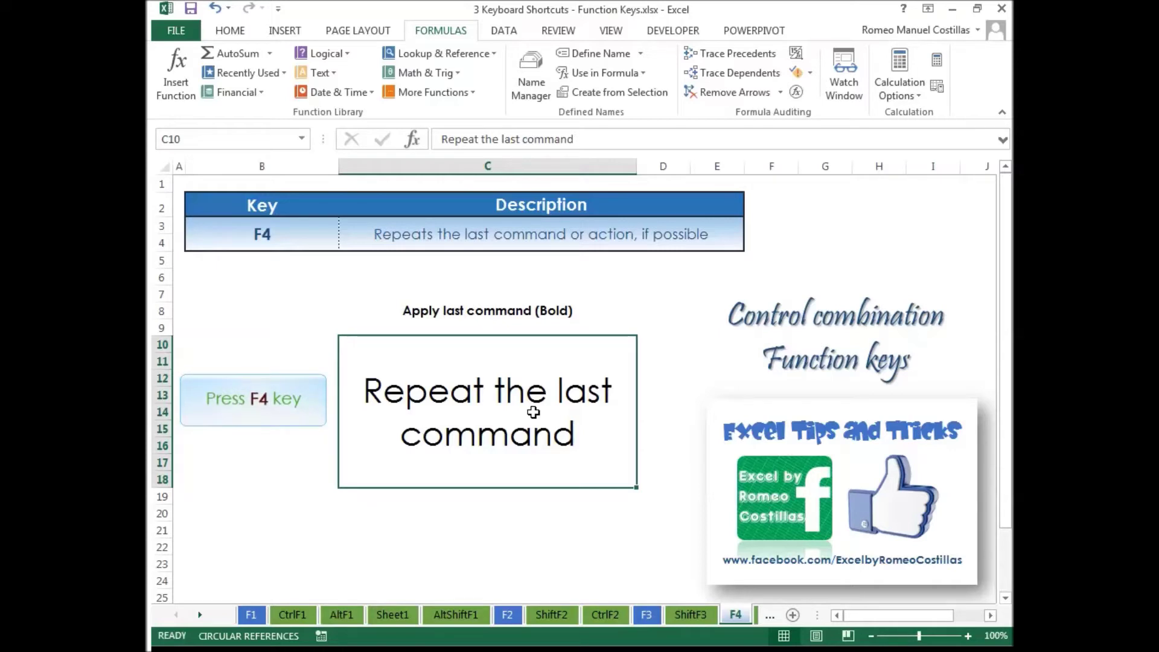
key(F4)
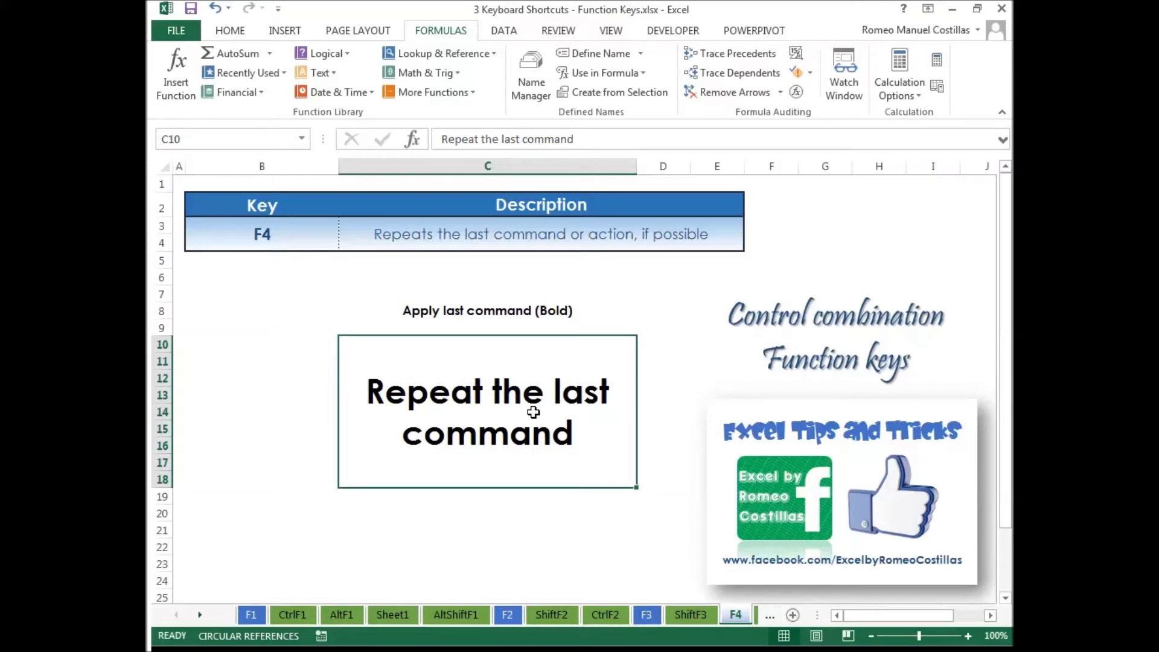
key(ctrl+z)
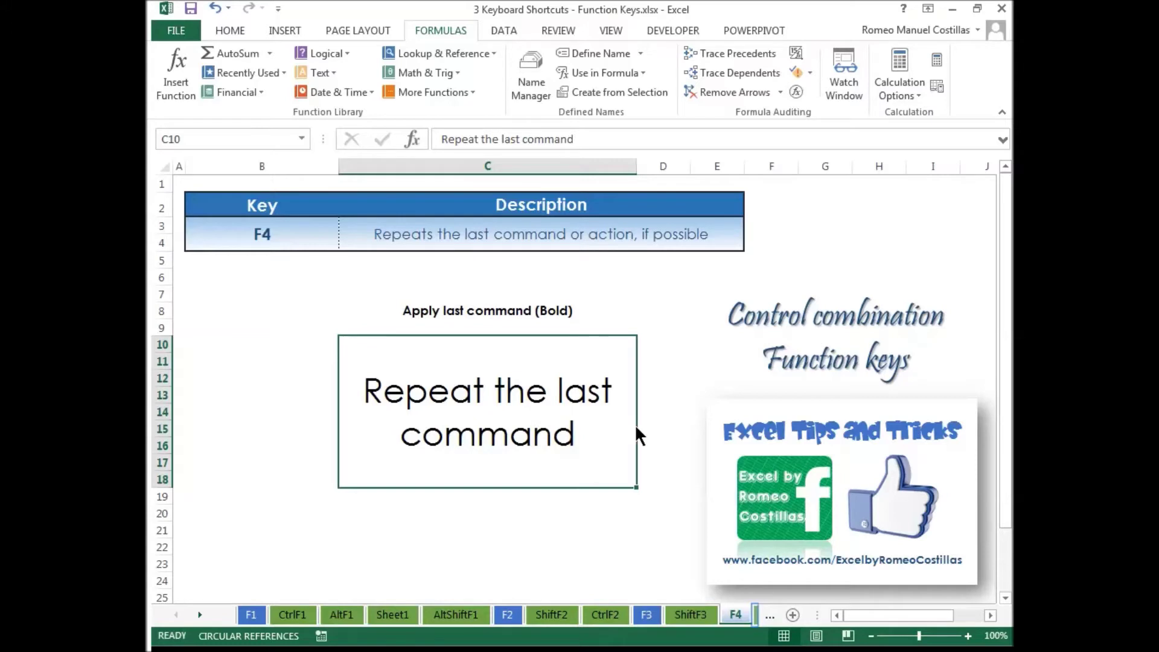
Step: Go through the CtrlF4 and AltF4 sheets to F5, select total_Sales in the Go To dialog and cancel it
click(756, 614)
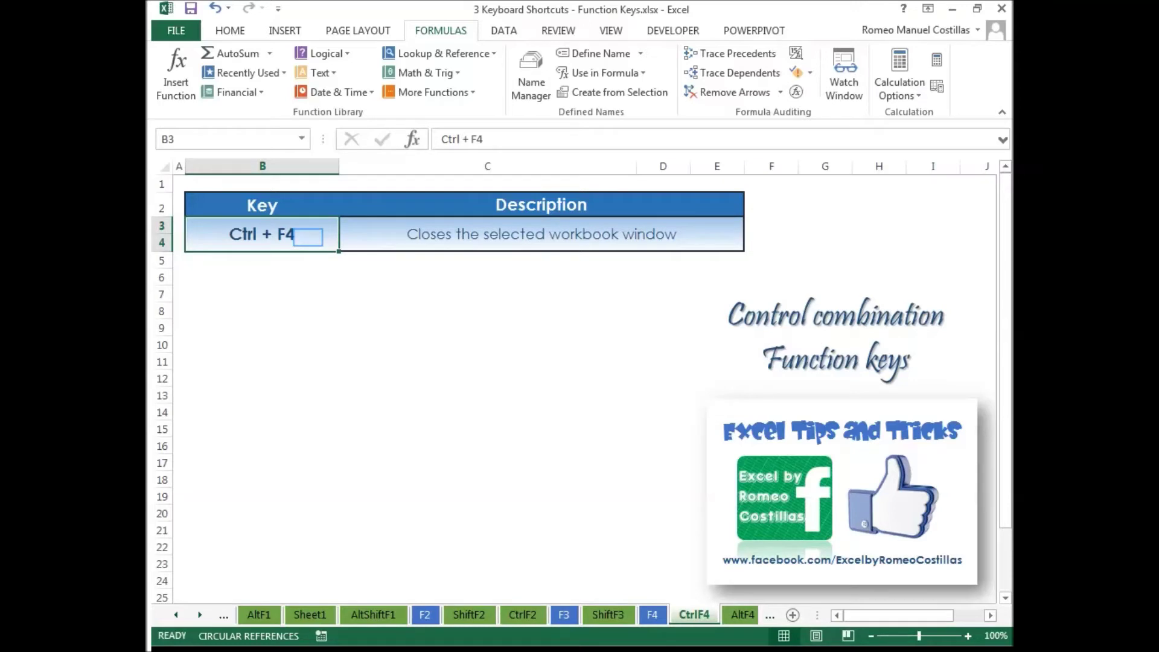
click(732, 613)
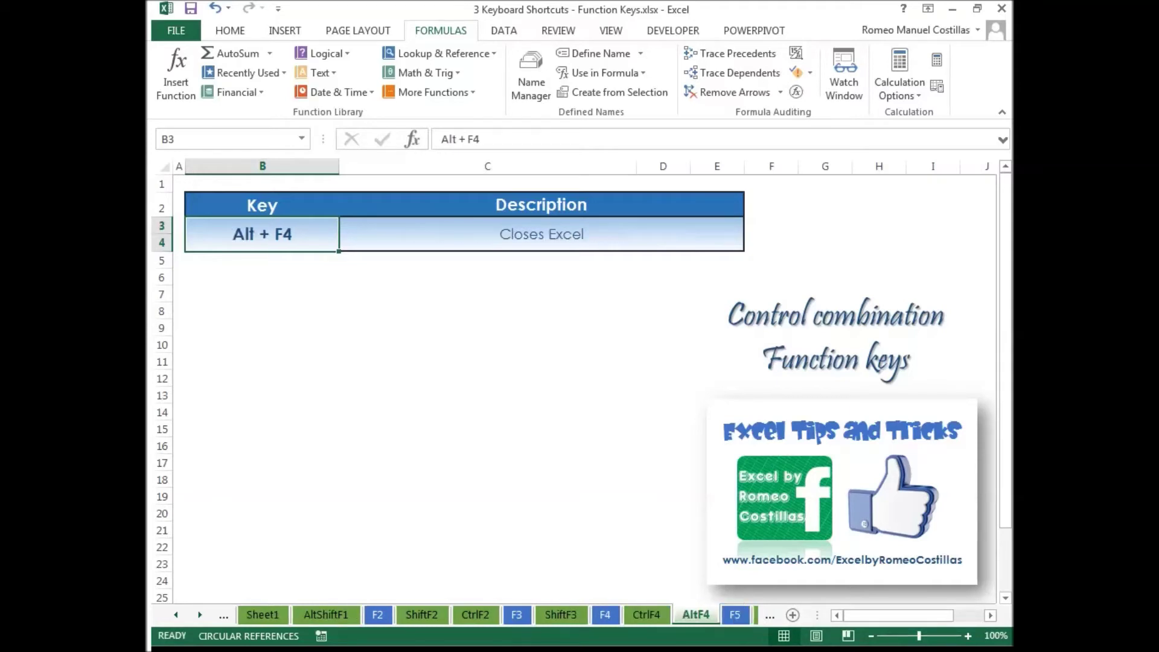
click(736, 614)
key(F5)
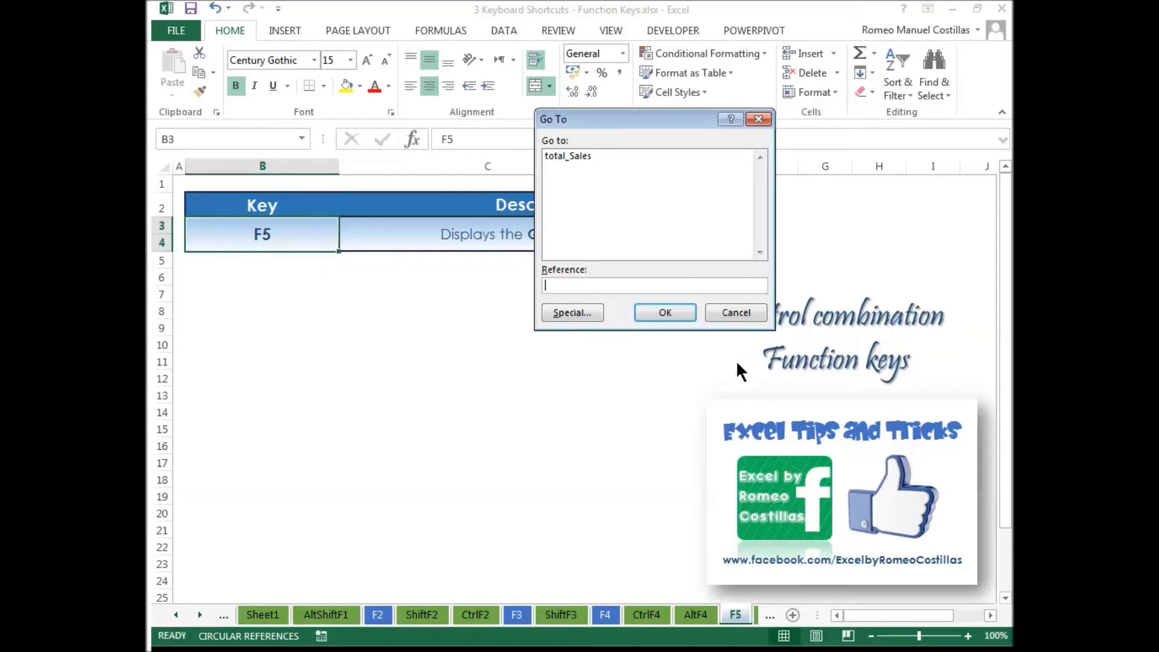
key(shift+Tab)
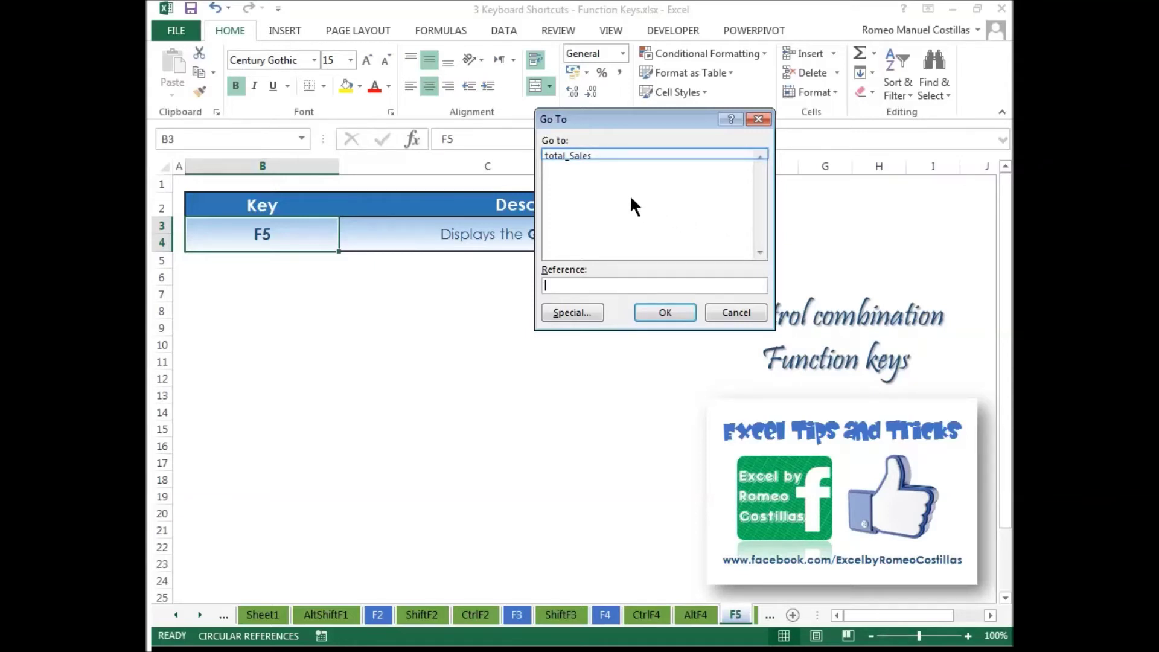
click(606, 159)
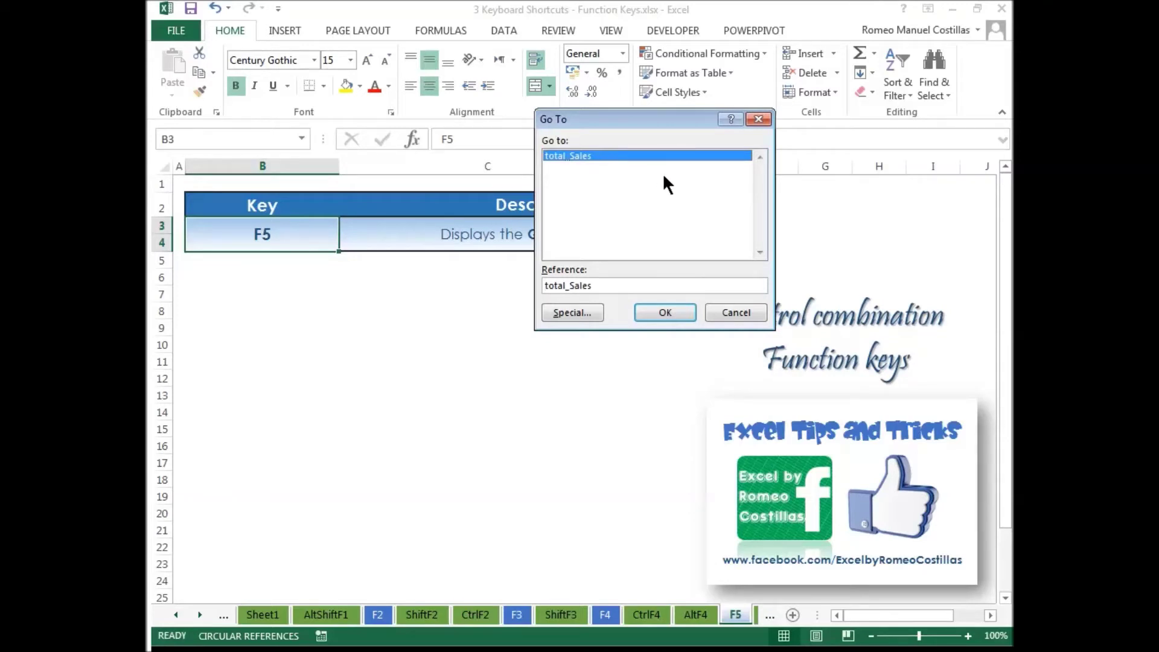
click(714, 310)
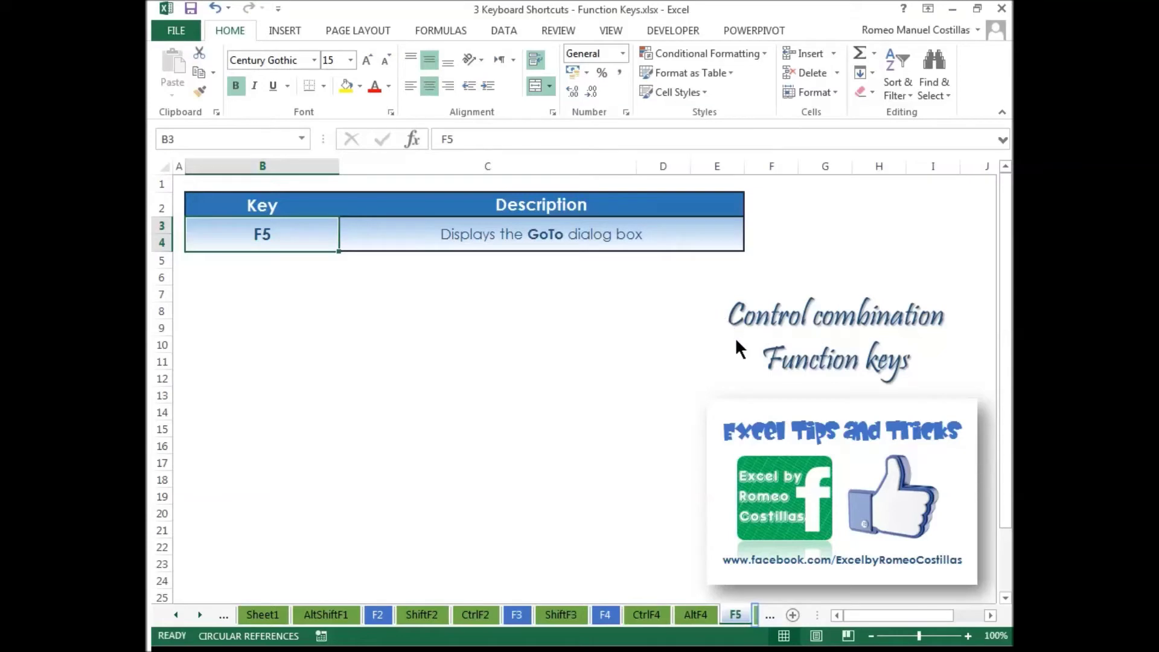
Step: On the CtrlF5 sheet, restore the workbook window to its smaller size and maximize it again
click(754, 614)
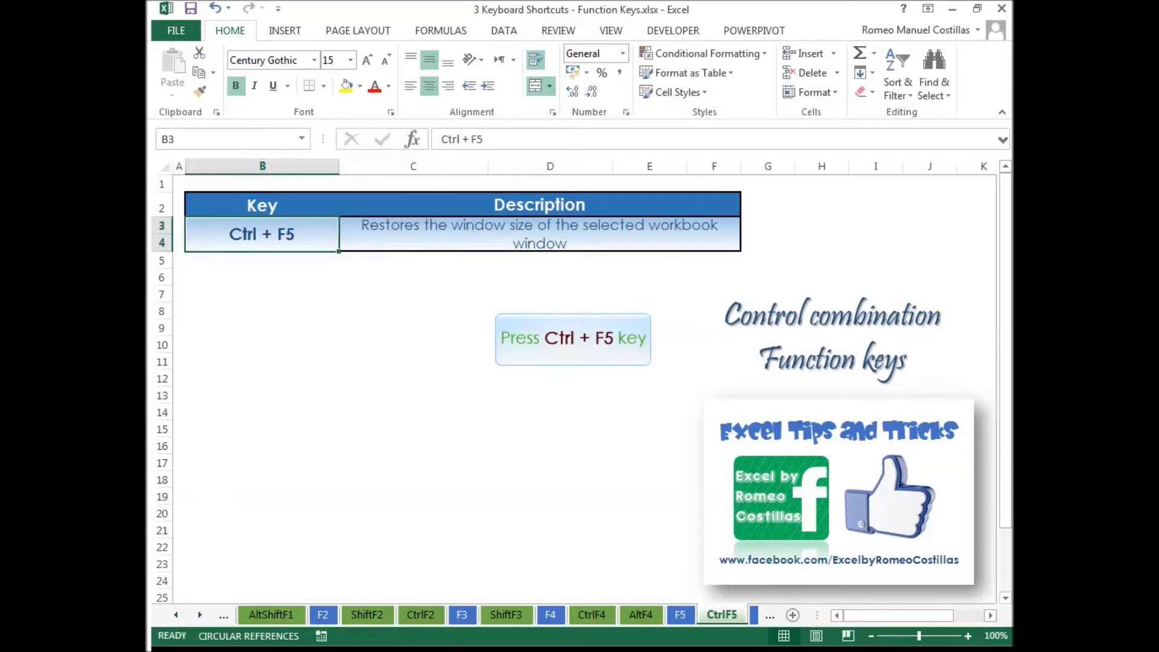
key(ctrl+F5)
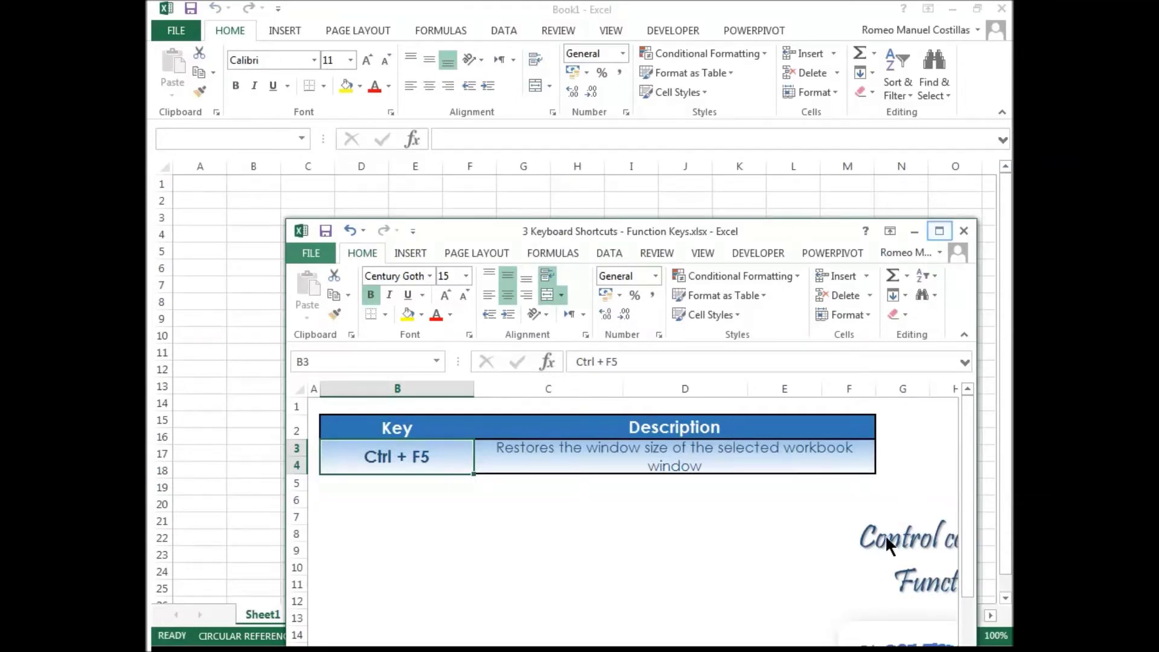
click(940, 231)
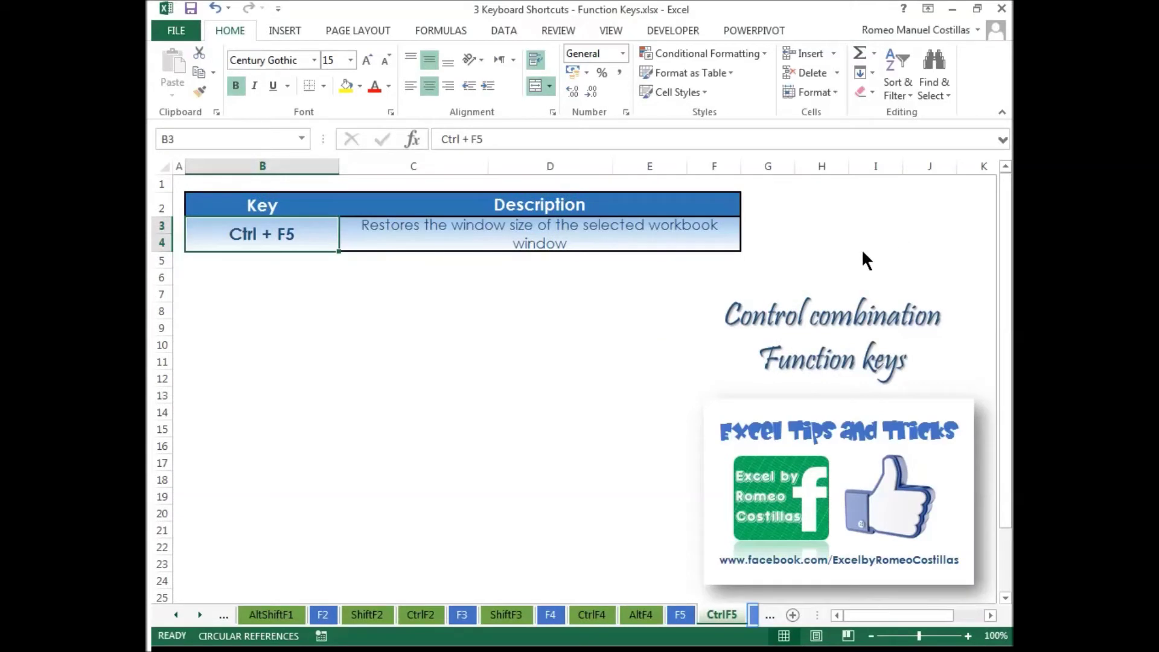
Step: On the F6 sheet, switch the focus from the worksheet to the ribbon and onward out of it
click(753, 614)
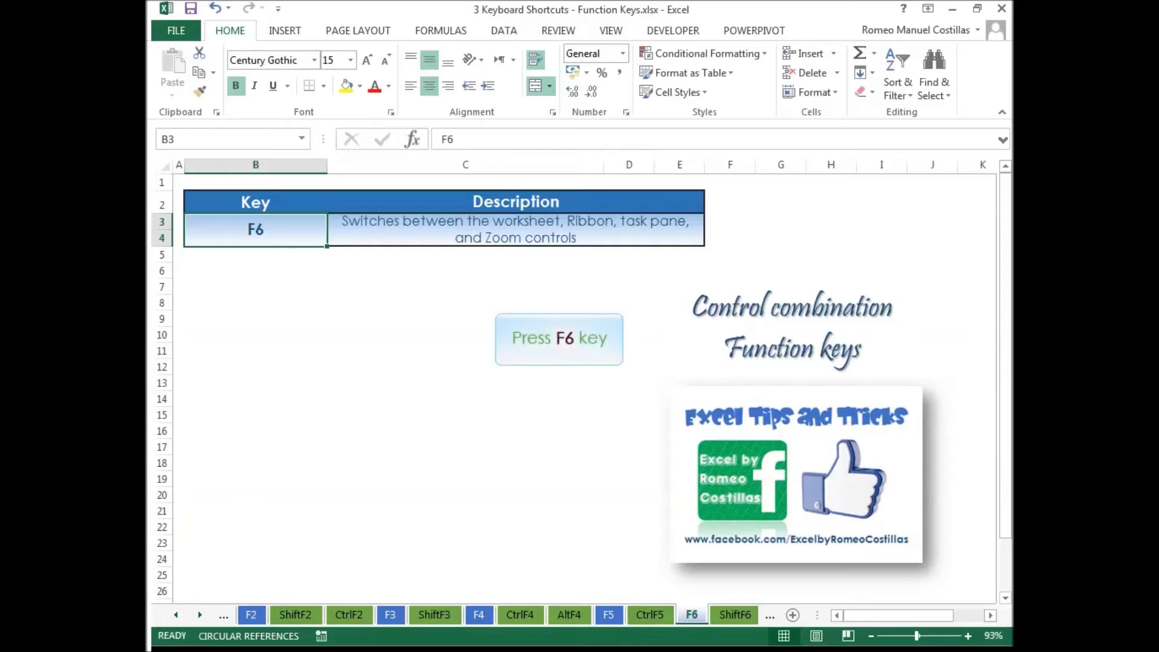
key(F6)
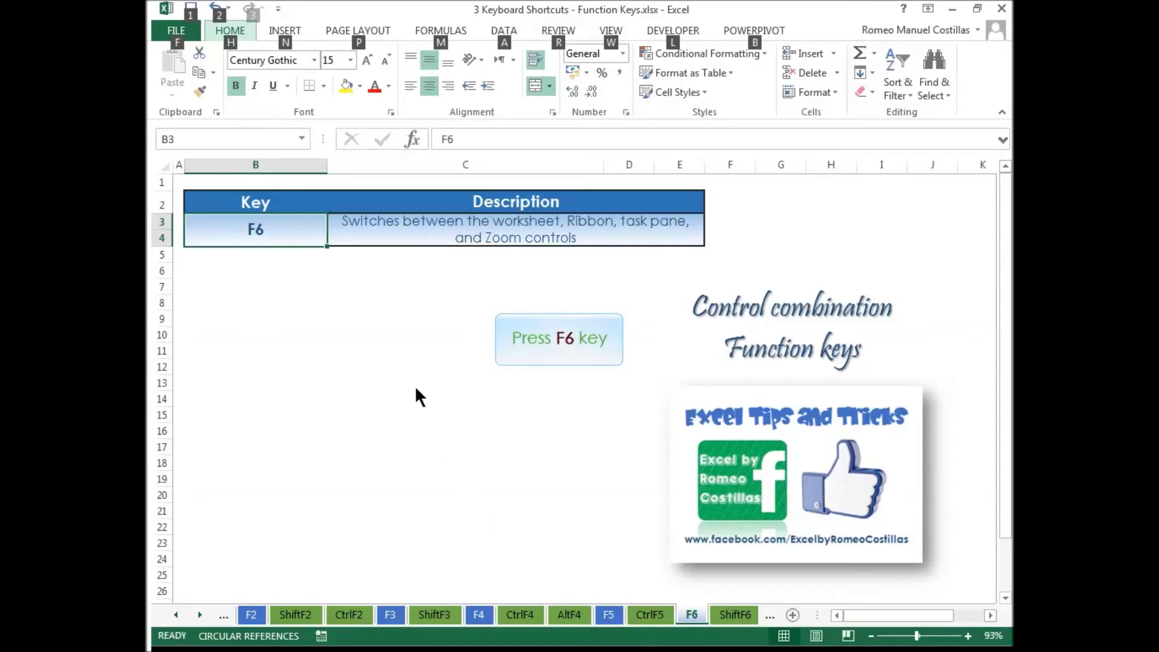
key(F6)
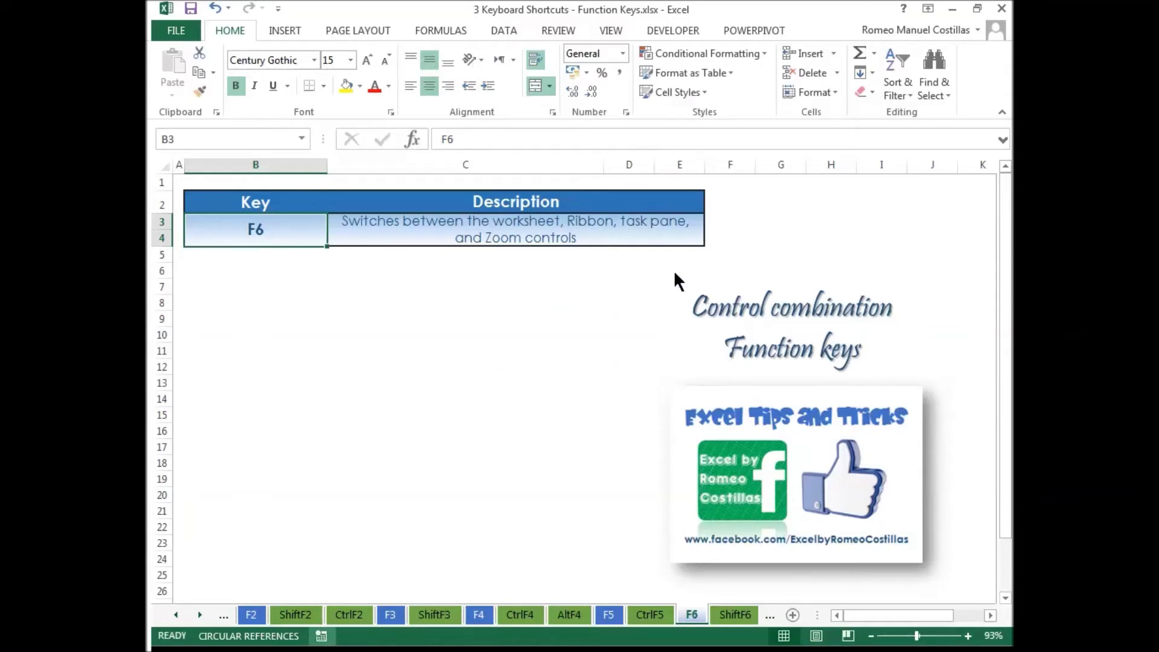
Step: On the ShiftF6 sheet, cycle the focus in reverse order between the worksheet, zoom controls and ribbon
click(726, 615)
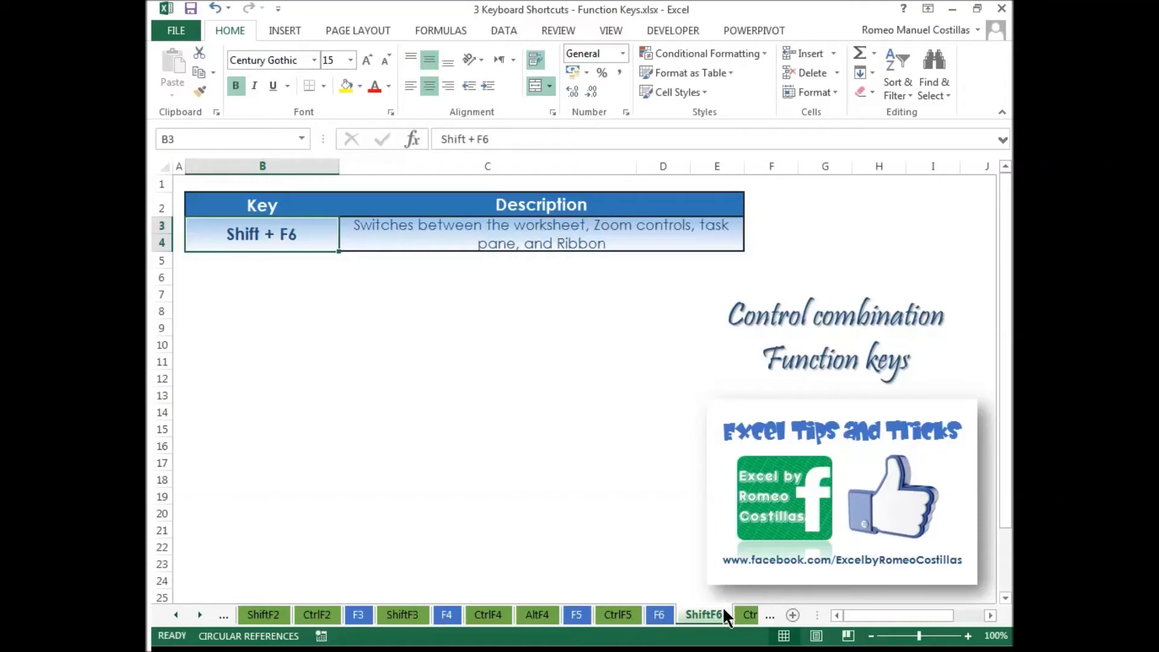
key(shift+F6)
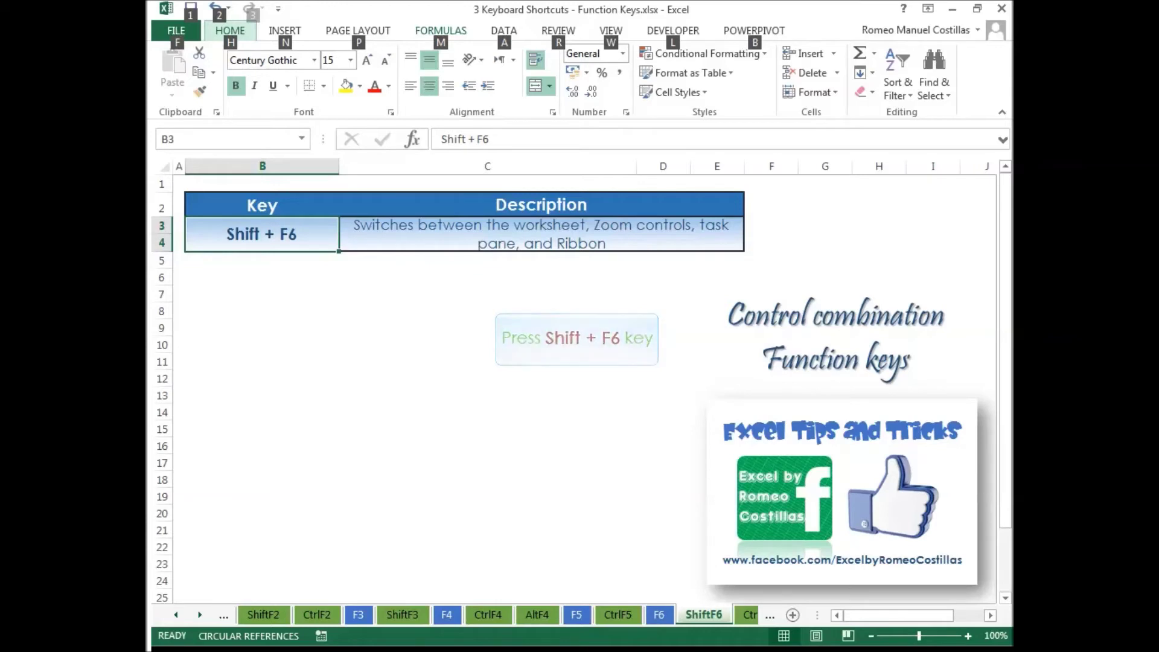
key(shift+F6)
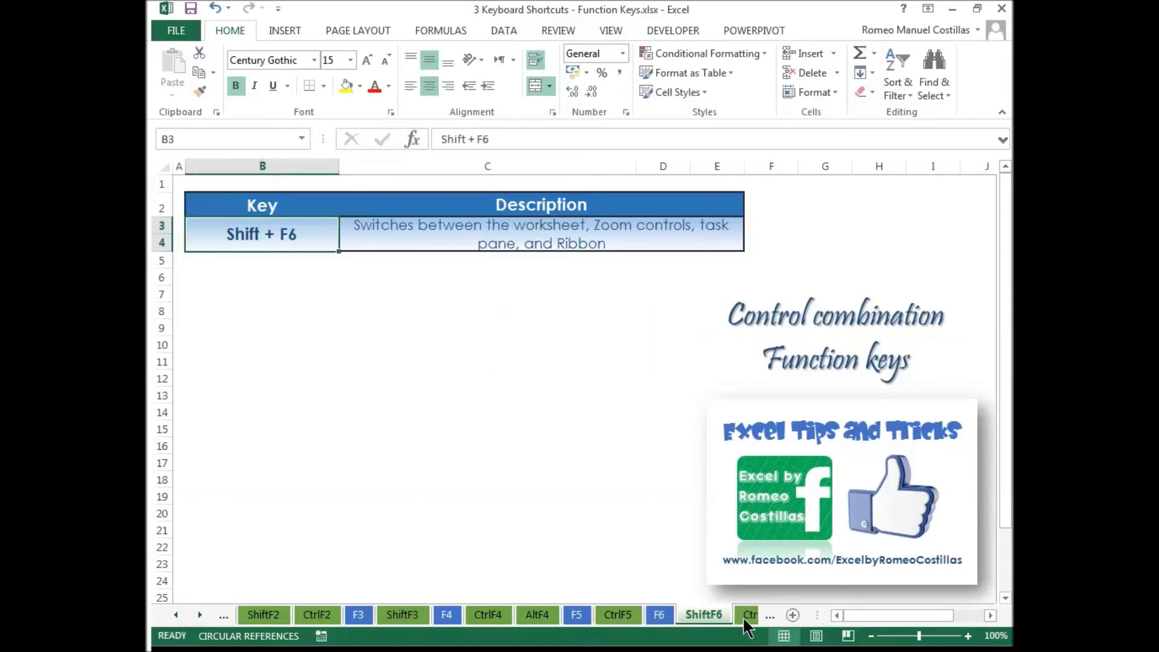
Step: From the CtrlF6 sheet, switch to the Book1 workbook window and return to the function keys workbook
click(748, 615)
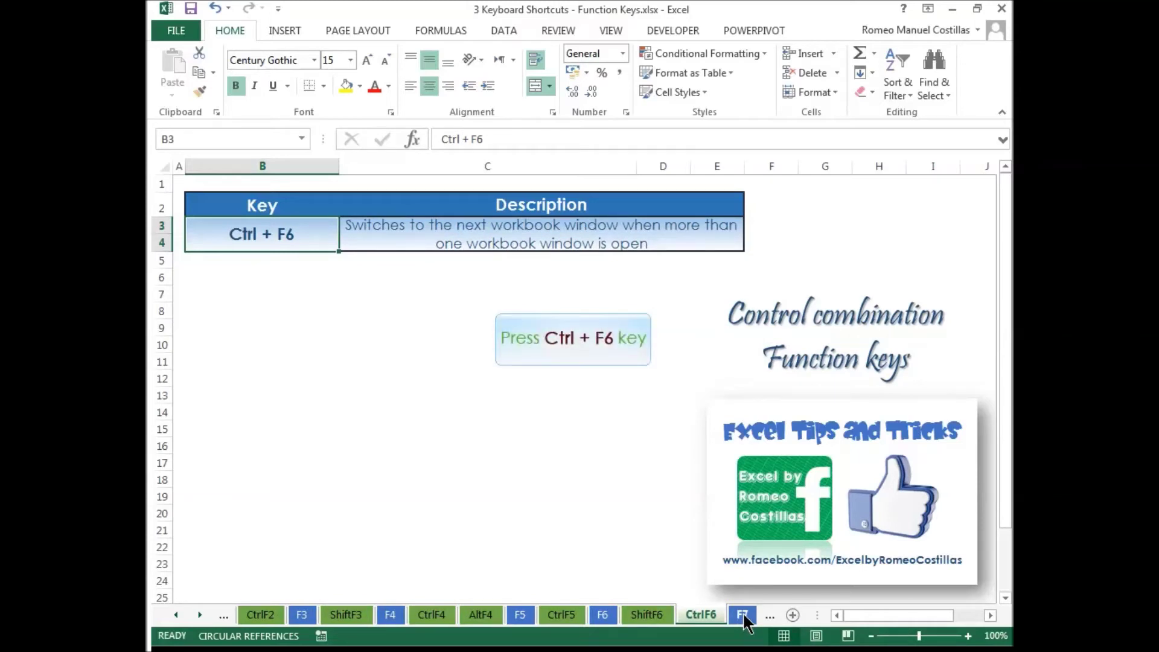
key(ctrl+F6)
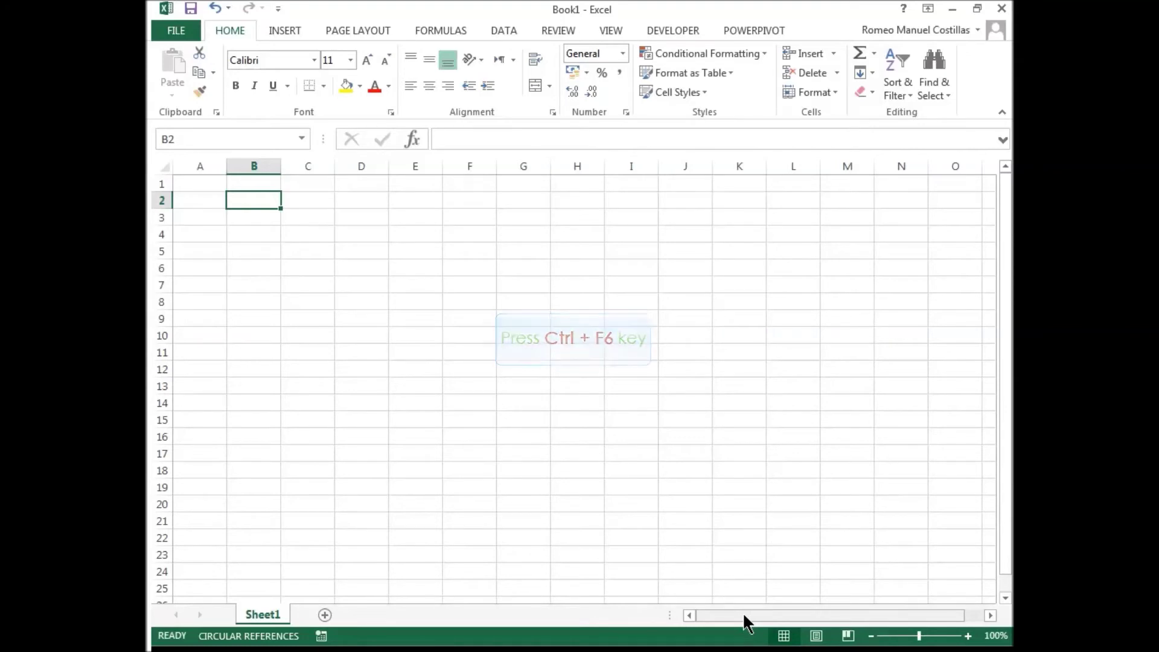
key(ctrl+F6)
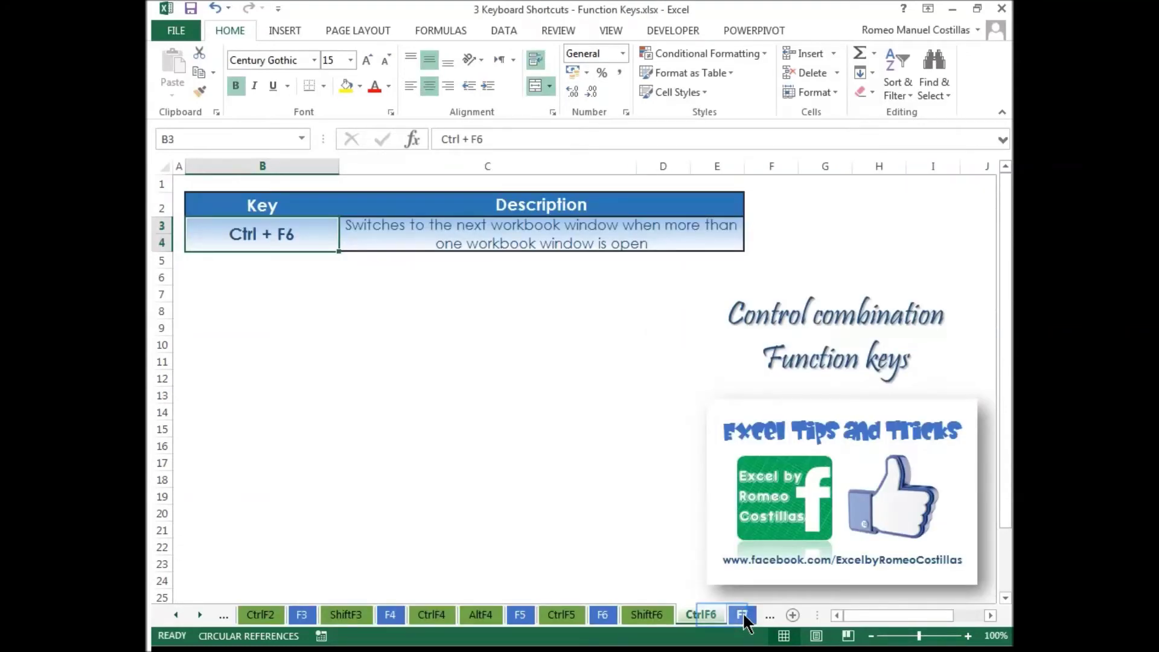
Step: On the F7 sheet, spell-check cell C8, changing "Checck" to "Check" and "Spelinng" to "Spelling", without continuing from the sheet's beginning
click(742, 615)
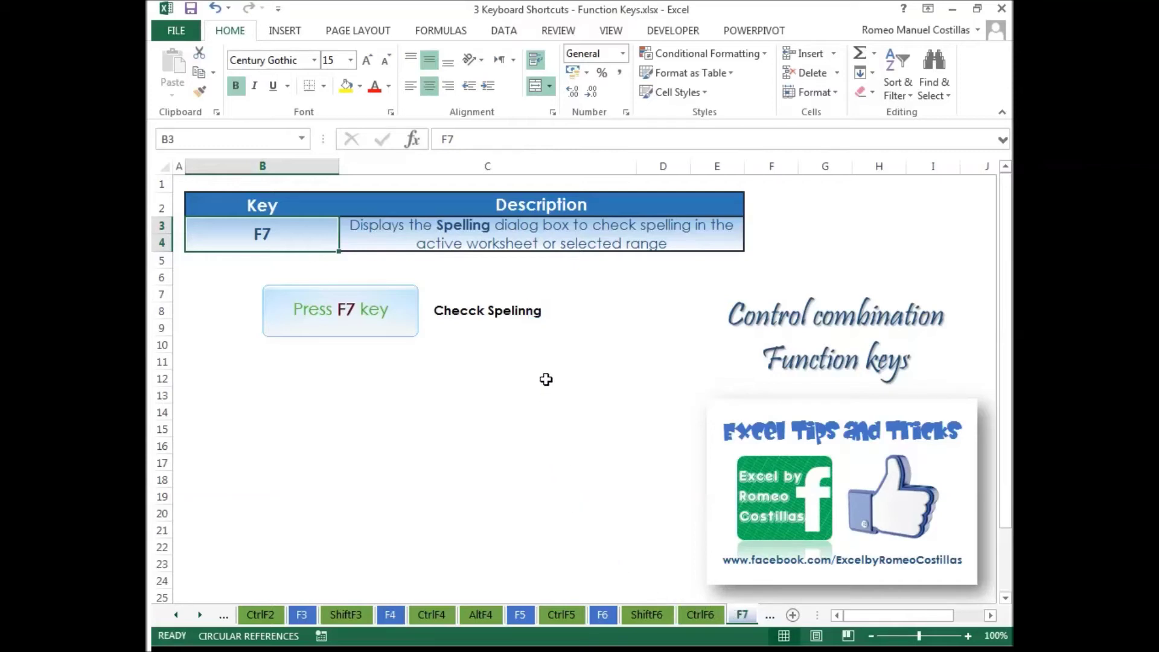
click(538, 309)
key(F7)
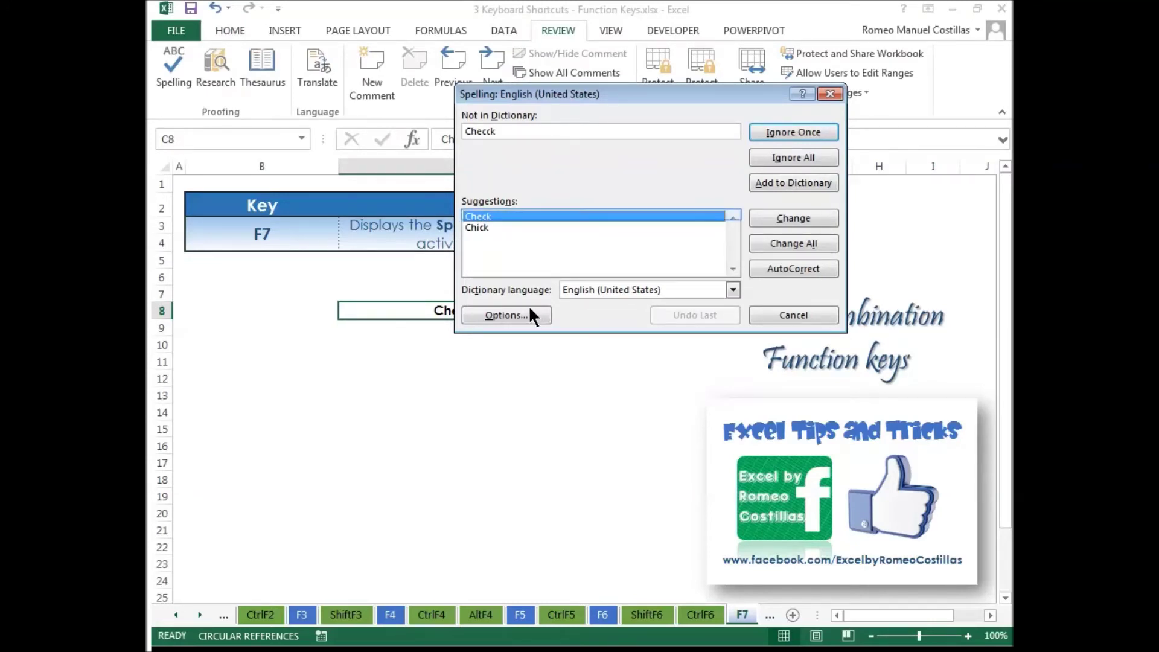
click(502, 216)
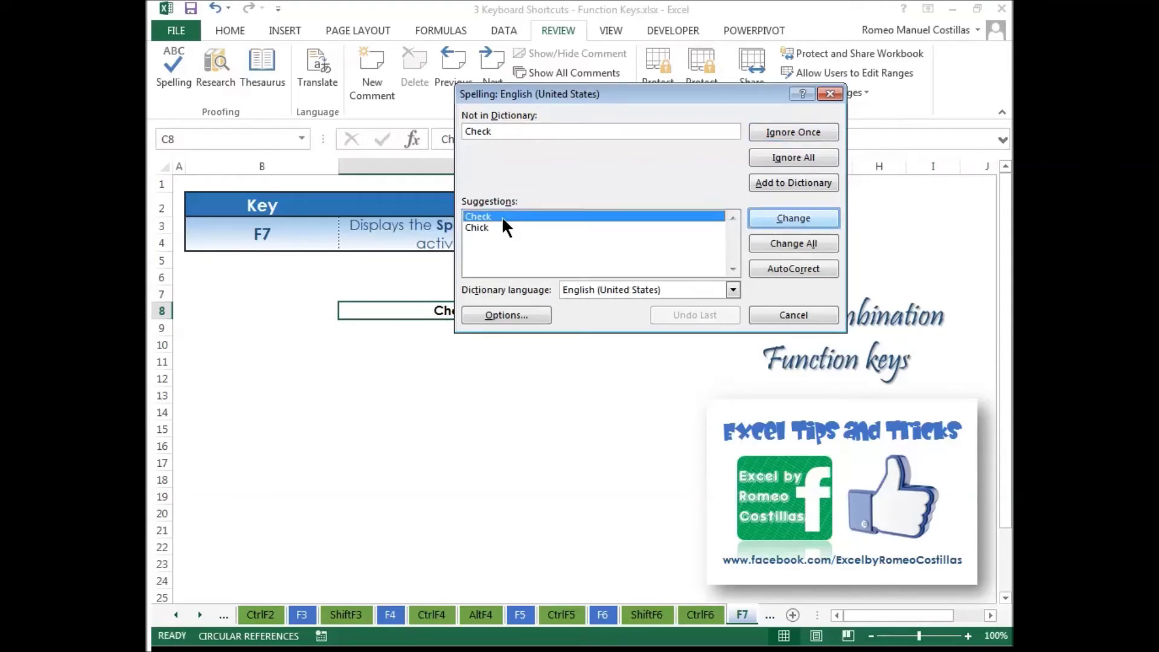
click(794, 216)
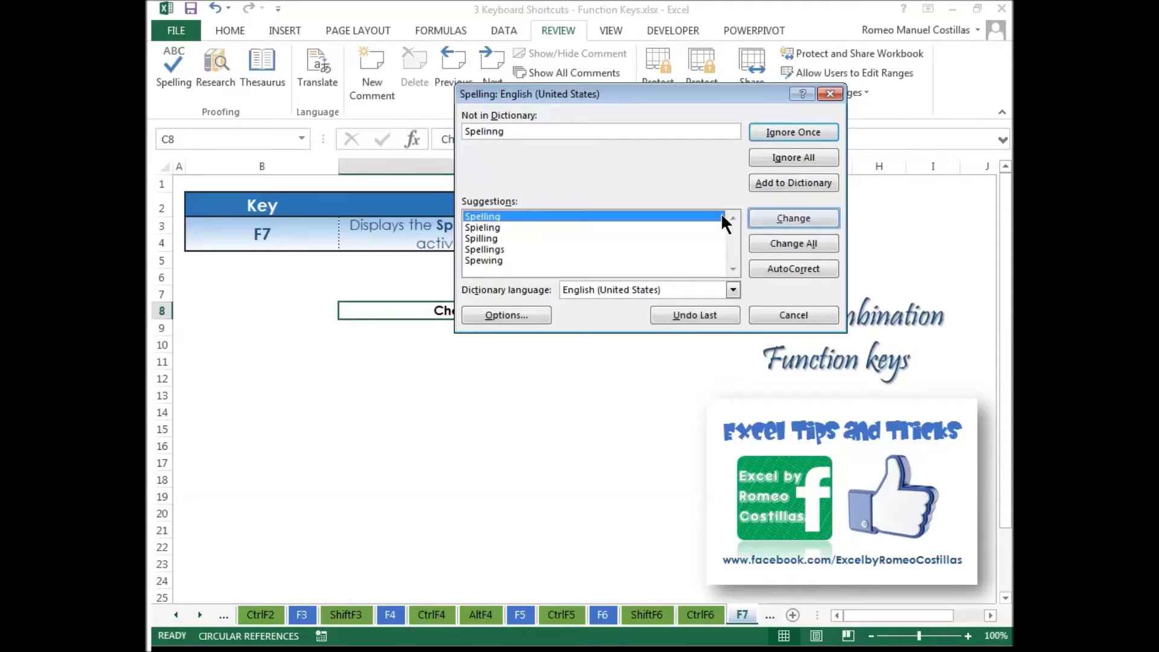
click(769, 213)
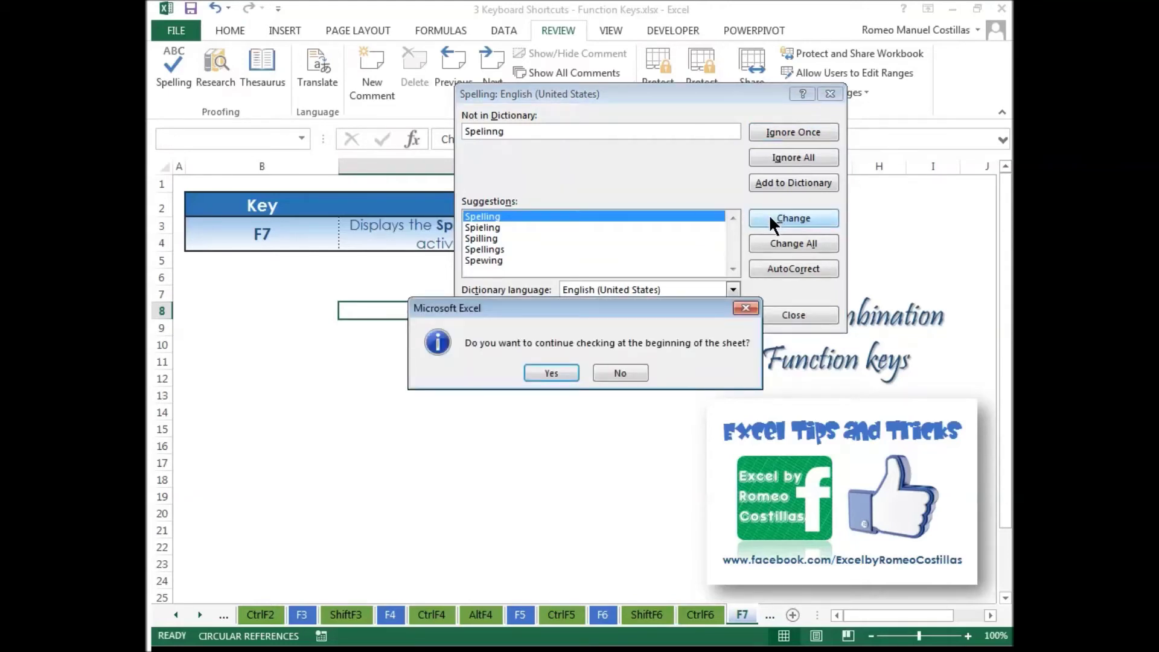
key(Tab)
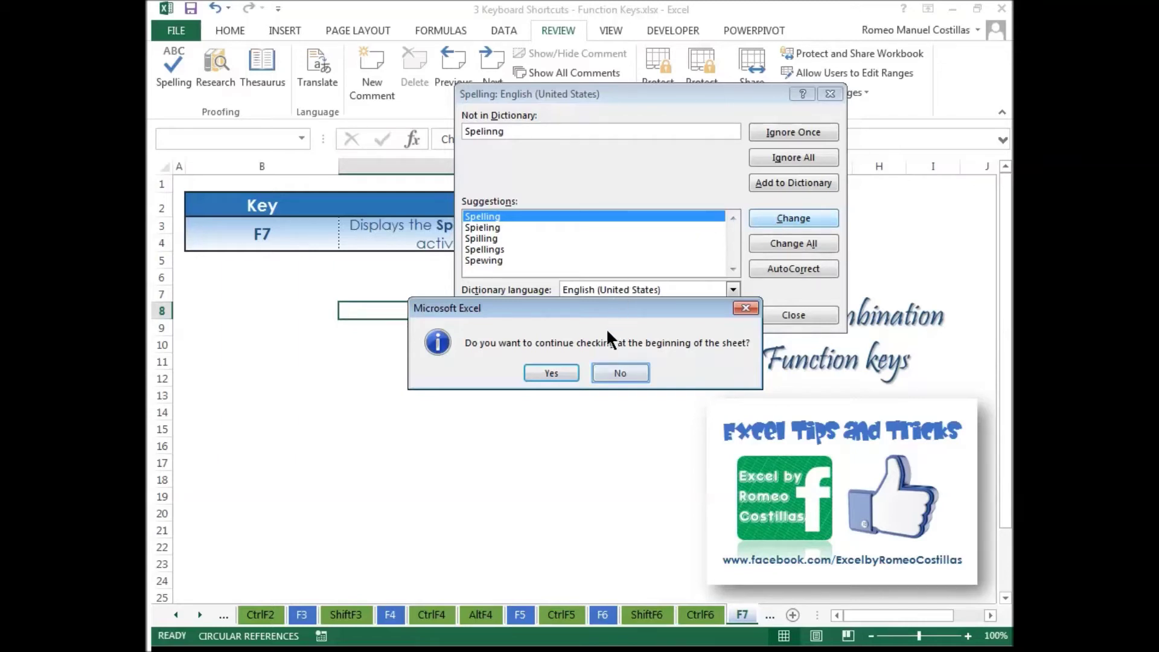
click(604, 373)
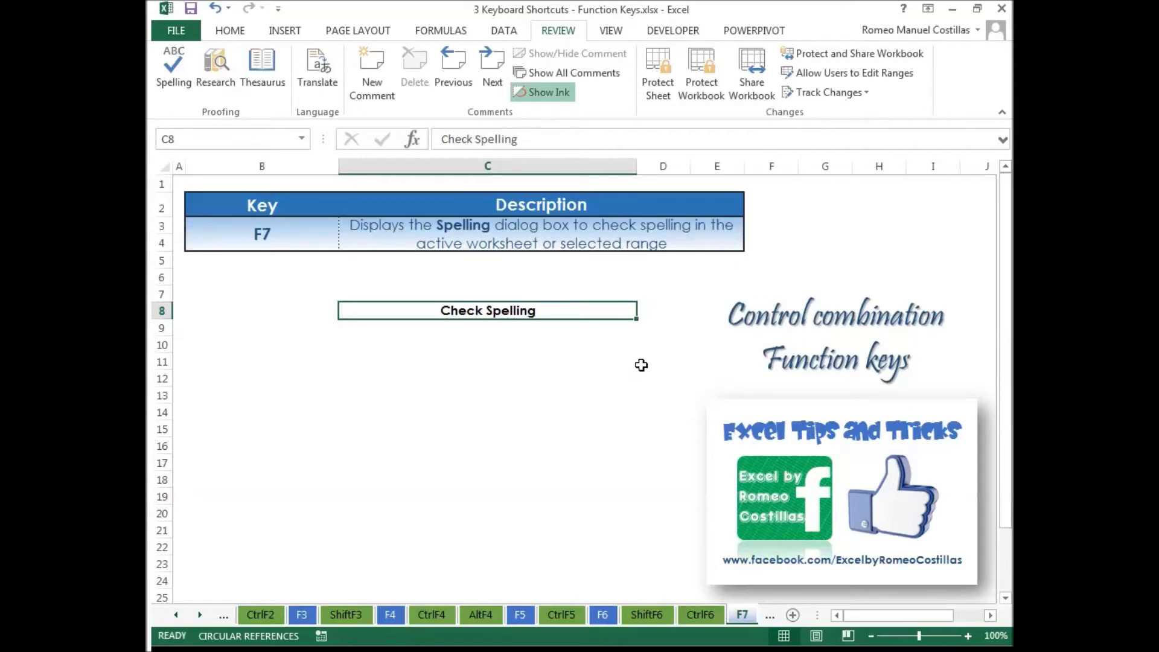
Step: Go past the CtrlF7 sheet to the F8 sheet and maximize the workbook window
key(ctrl+Page_Down)
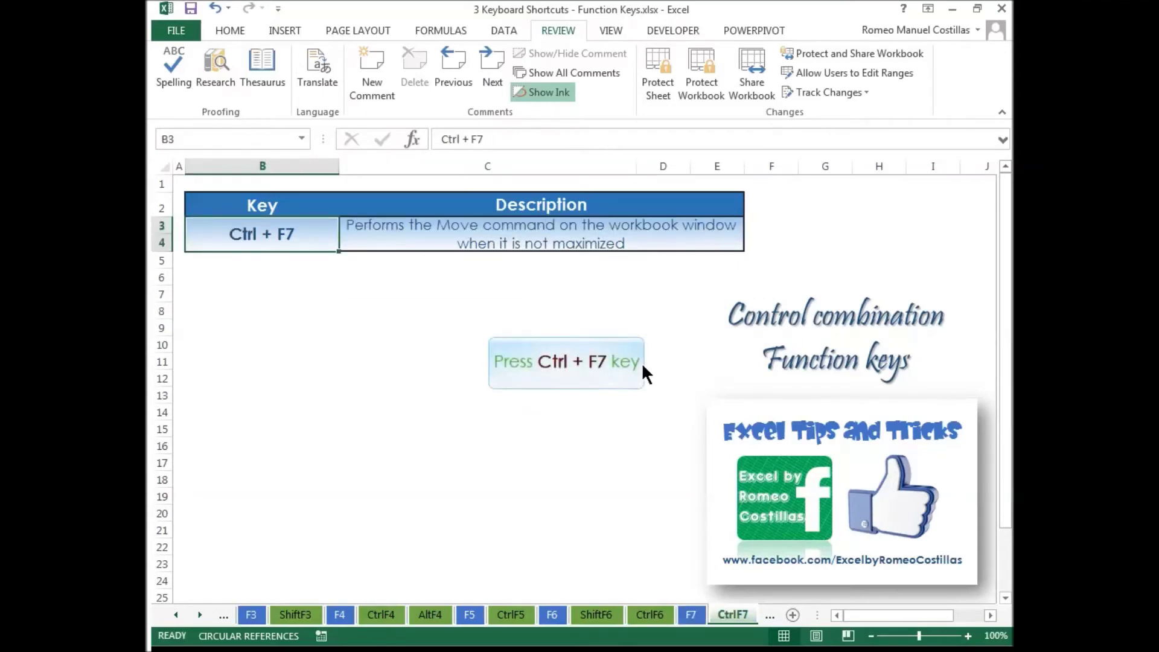
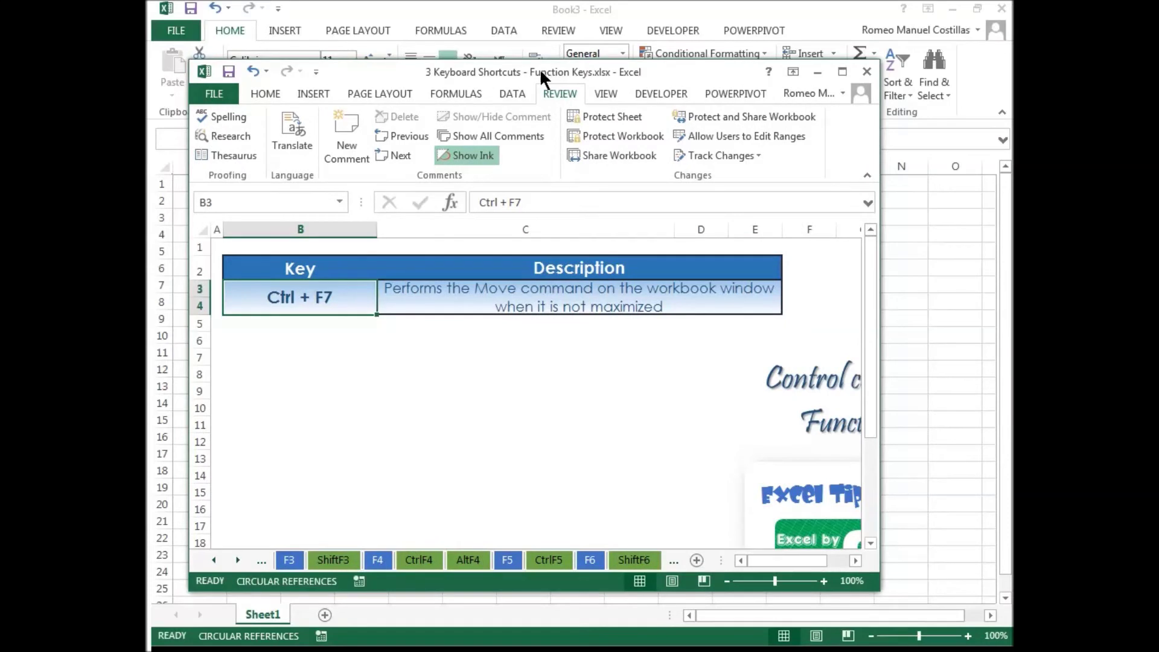
key(ctrl+Page_Down)
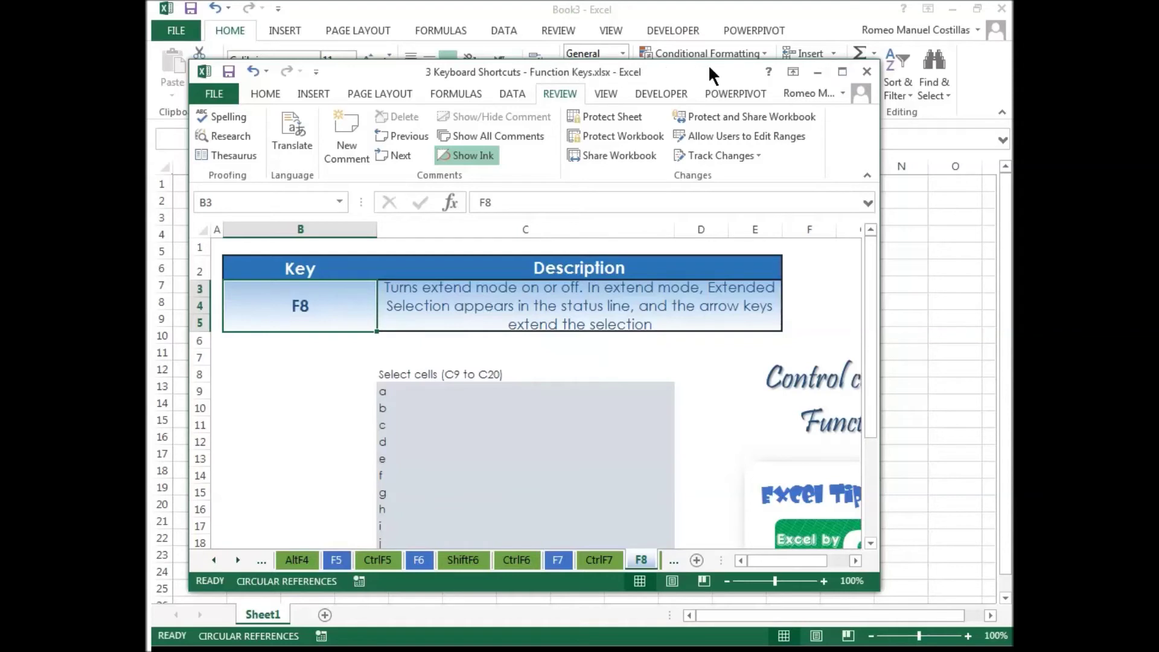
click(842, 72)
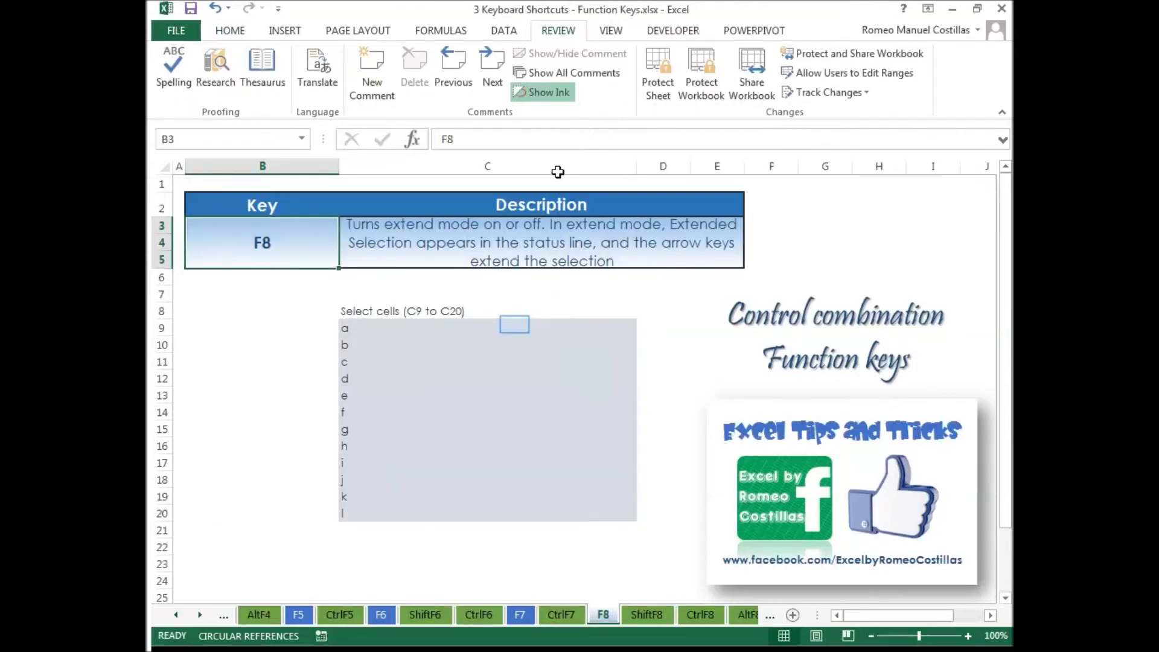
Step: On the F8 sheet, select cells C9 to C20 with extend mode, make C10 the active cell and turn extend mode off
click(514, 325)
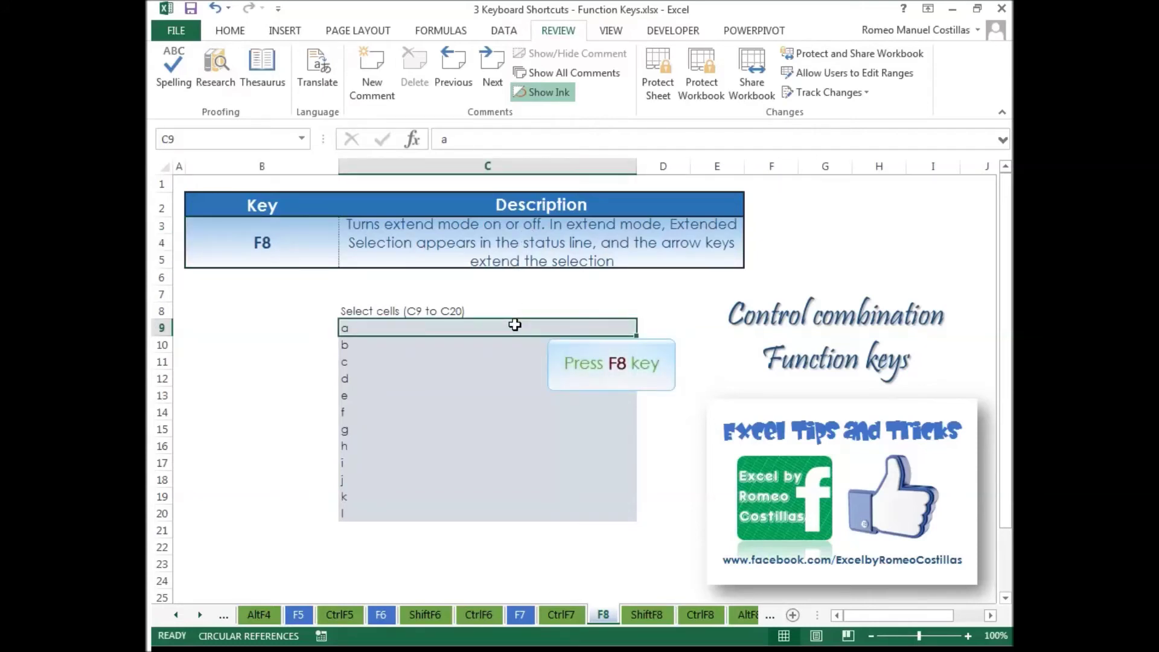
key(F8)
key(Down)
key(Down)
key(Down)
key(Down)
key(Down)
key(Down)
key(Down)
key(Down)
key(Down)
key(Down)
key(Down)
key(Return)
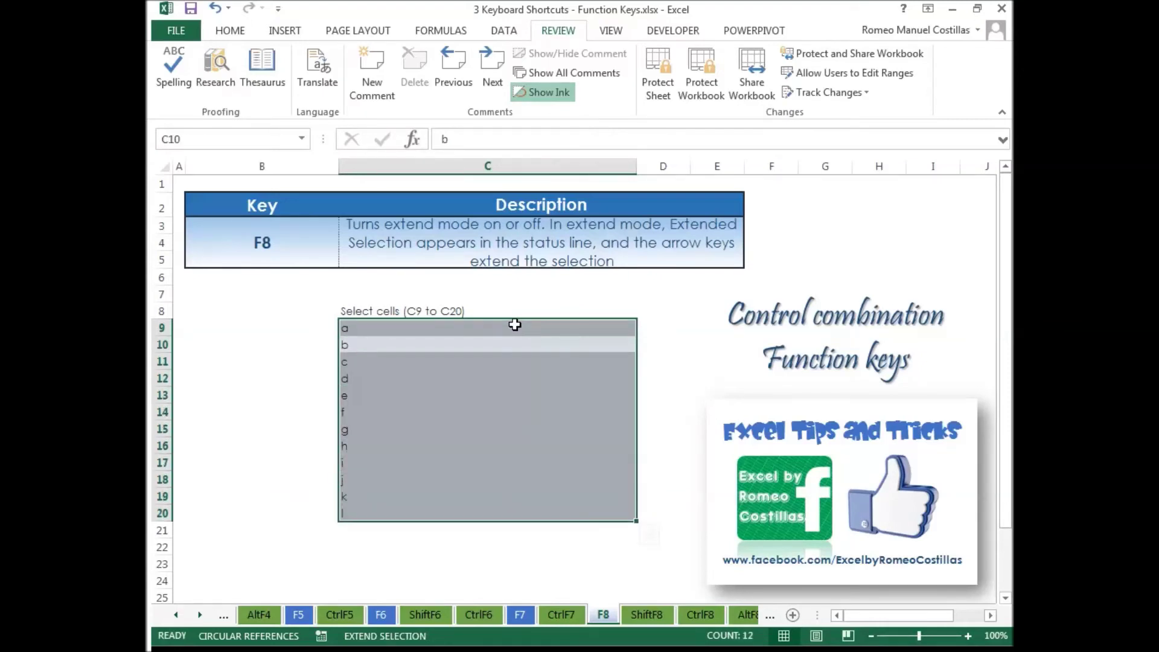
key(F8)
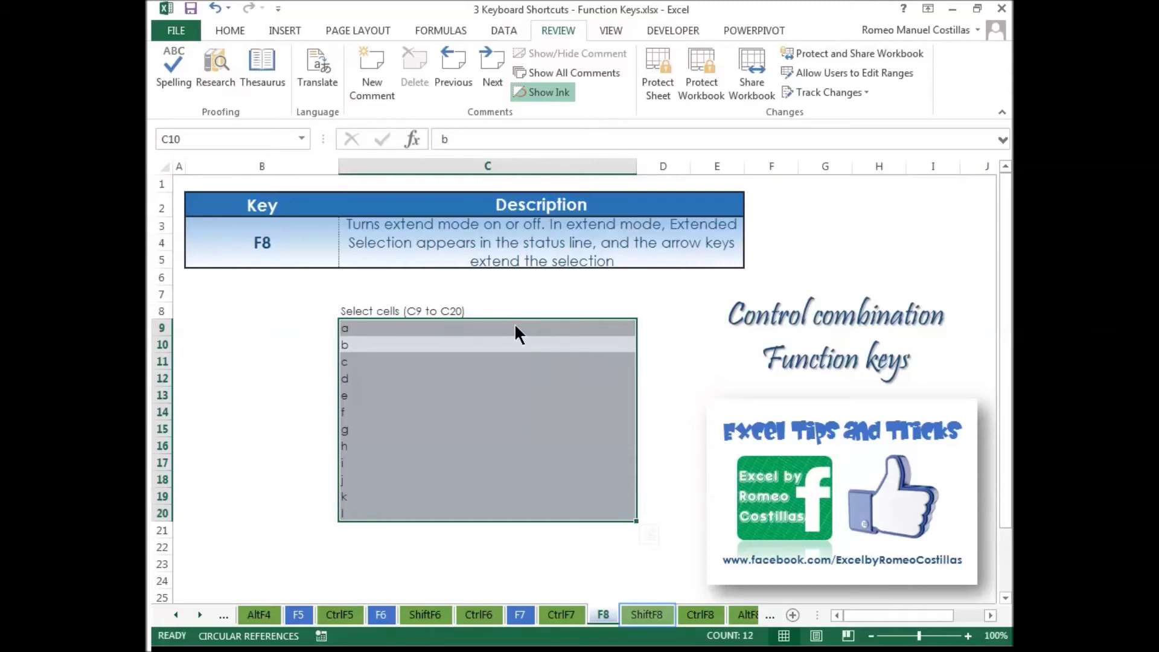
Step: On the ShiftF8 sheet, select the nonadjacent Mango cells B9, B12, B15 and B18 using add-to-selection mode
click(642, 612)
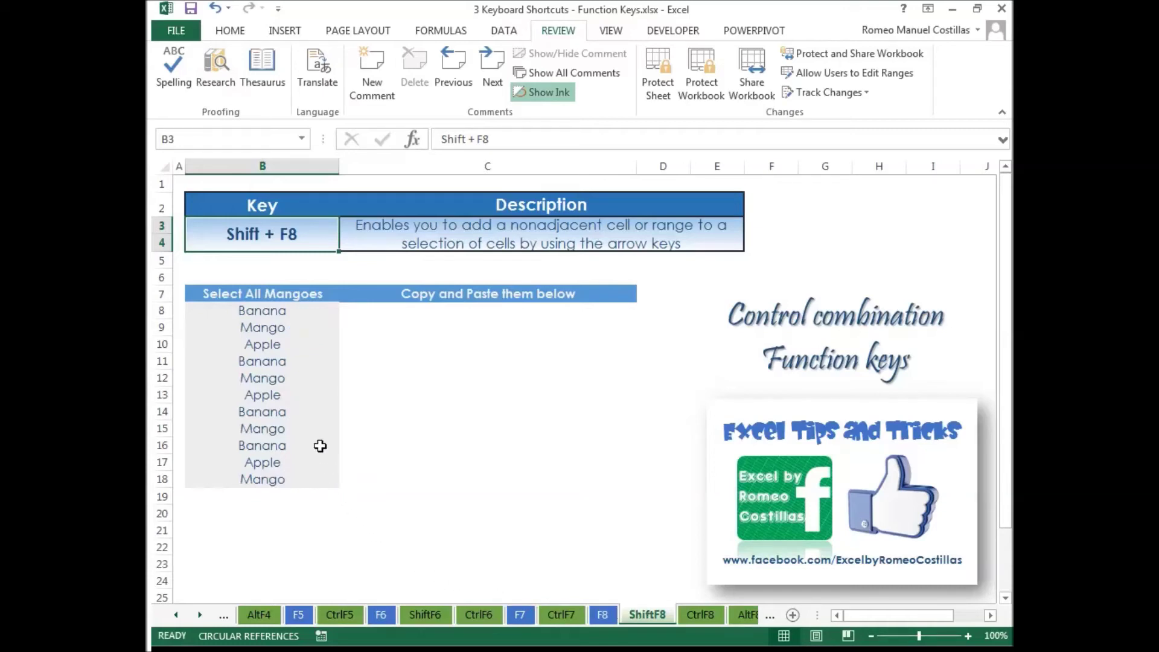
click(303, 334)
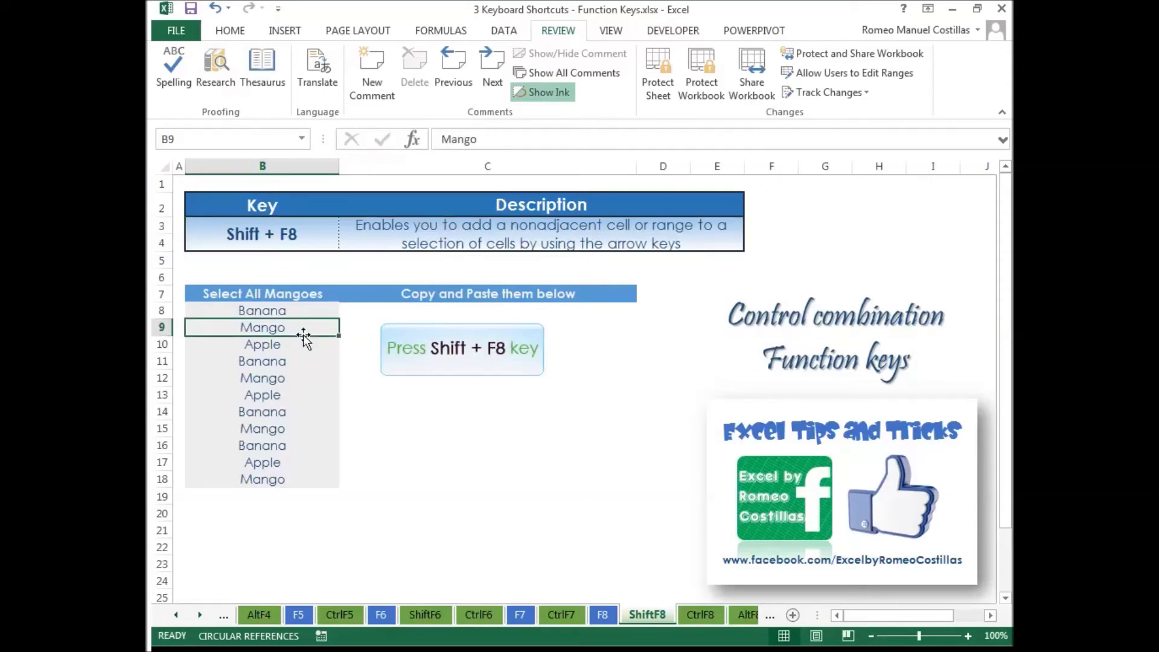
key(shift+F8)
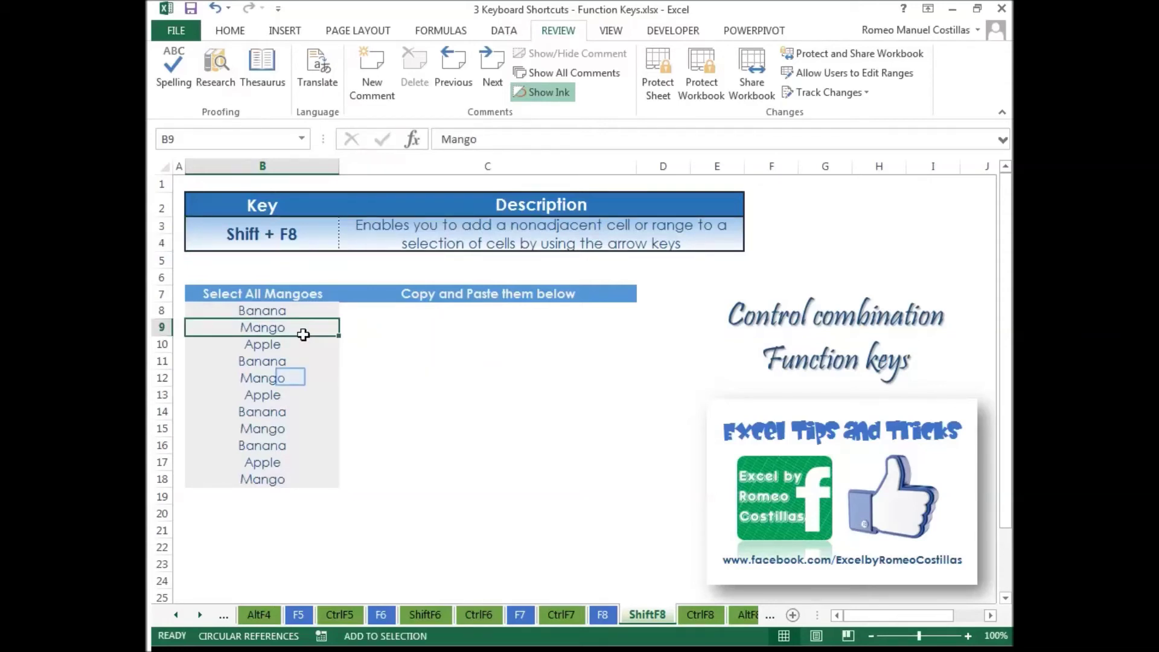
click(291, 377)
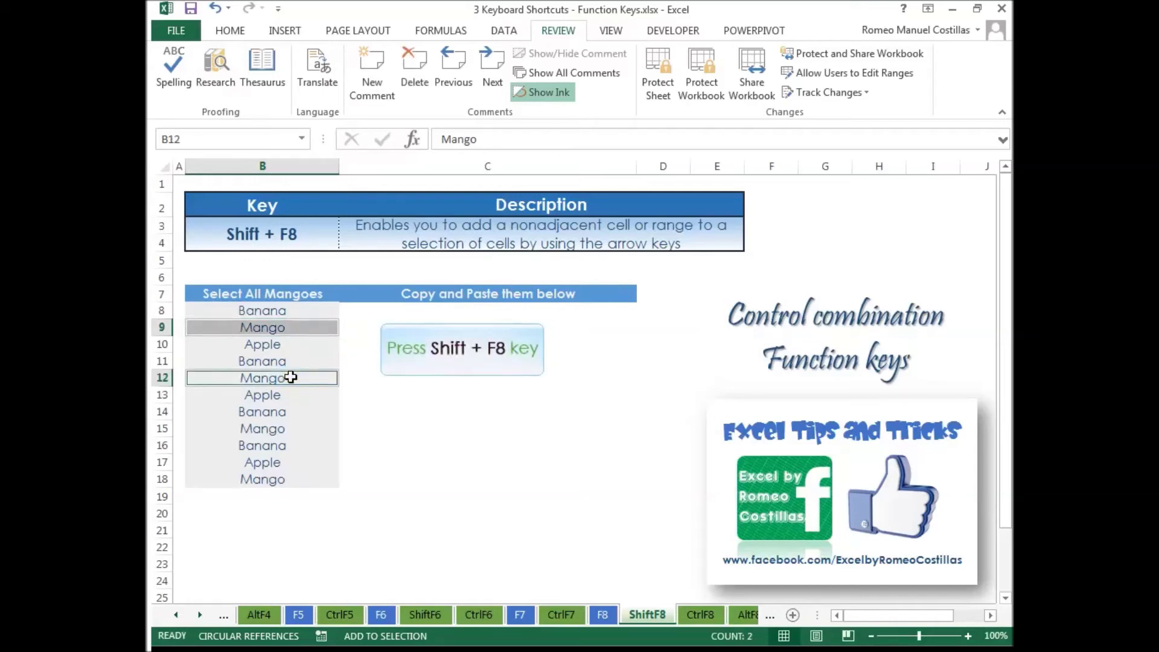
key(shift+F8)
key(shift+F8)
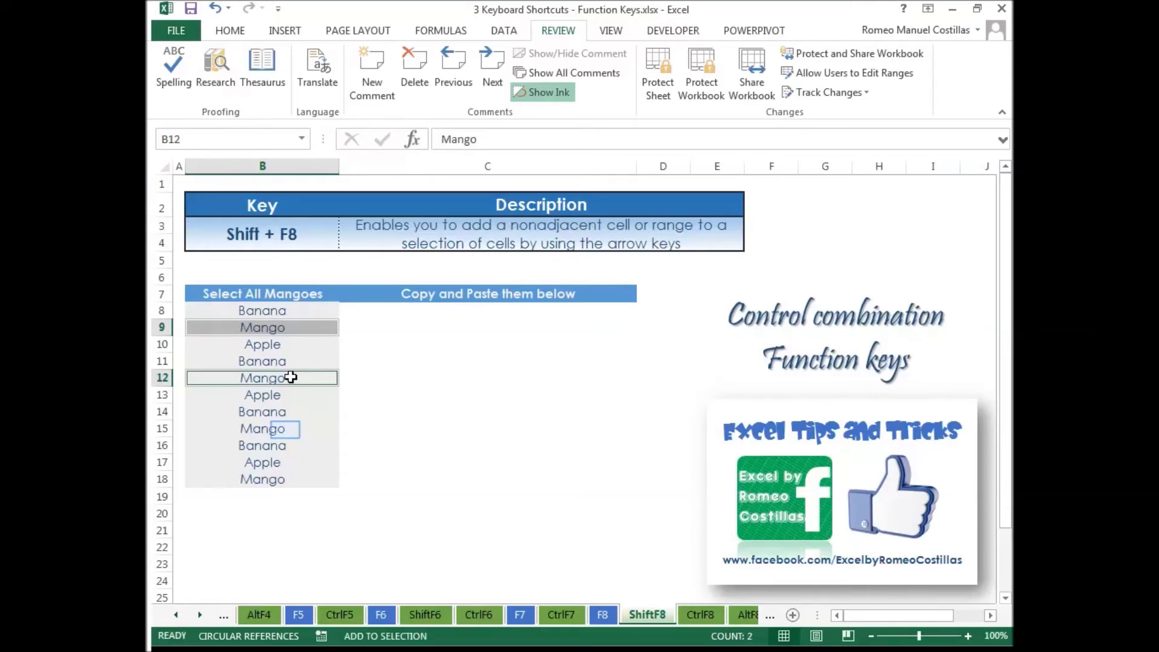
click(285, 430)
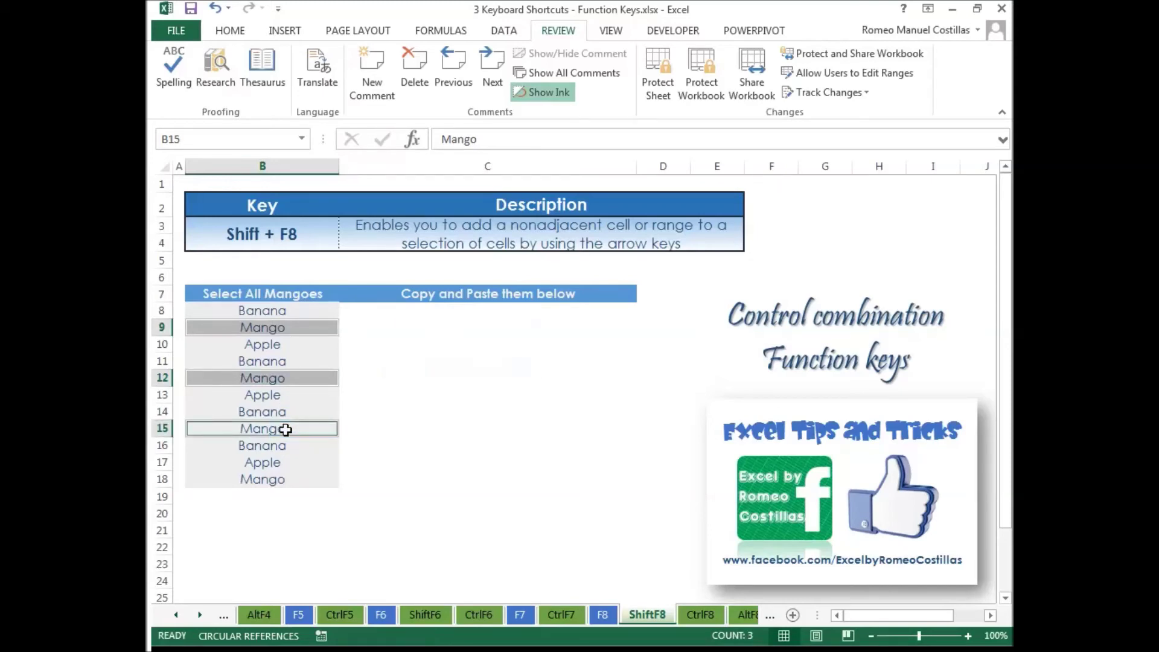
key(shift+F8)
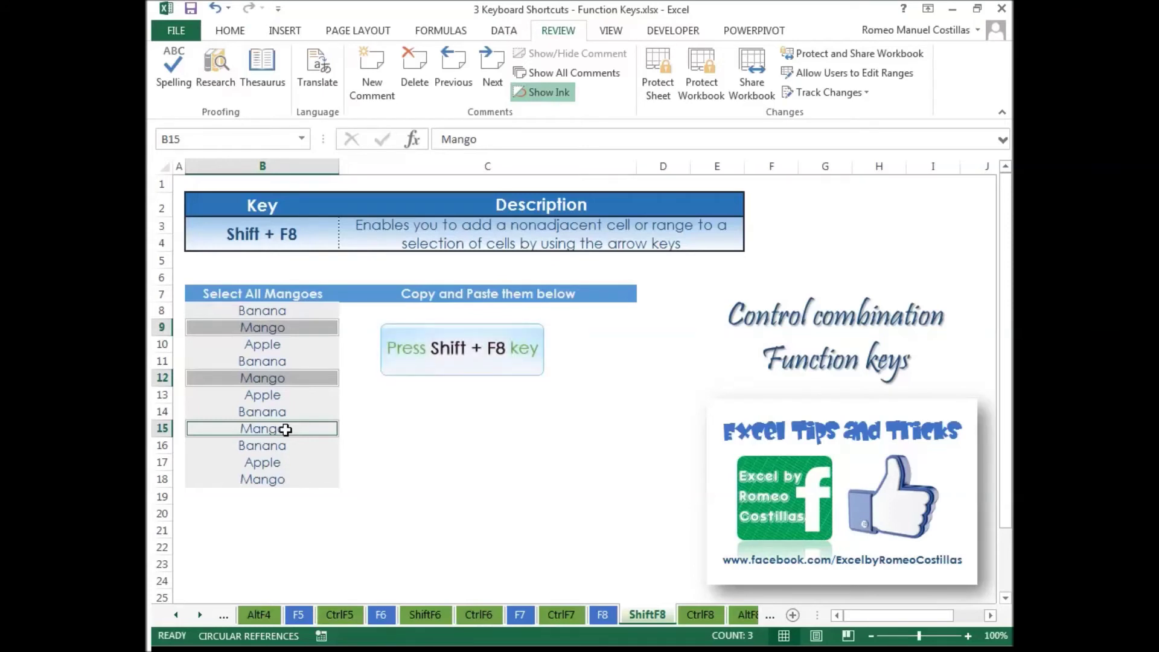
key(shift+F8)
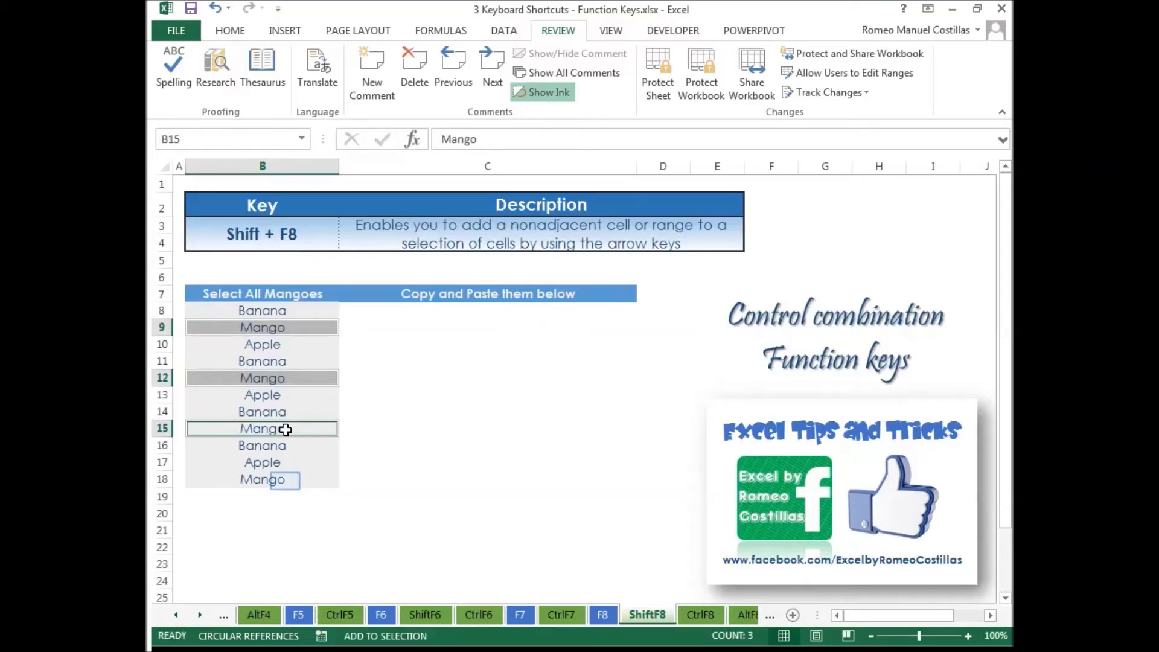
click(285, 481)
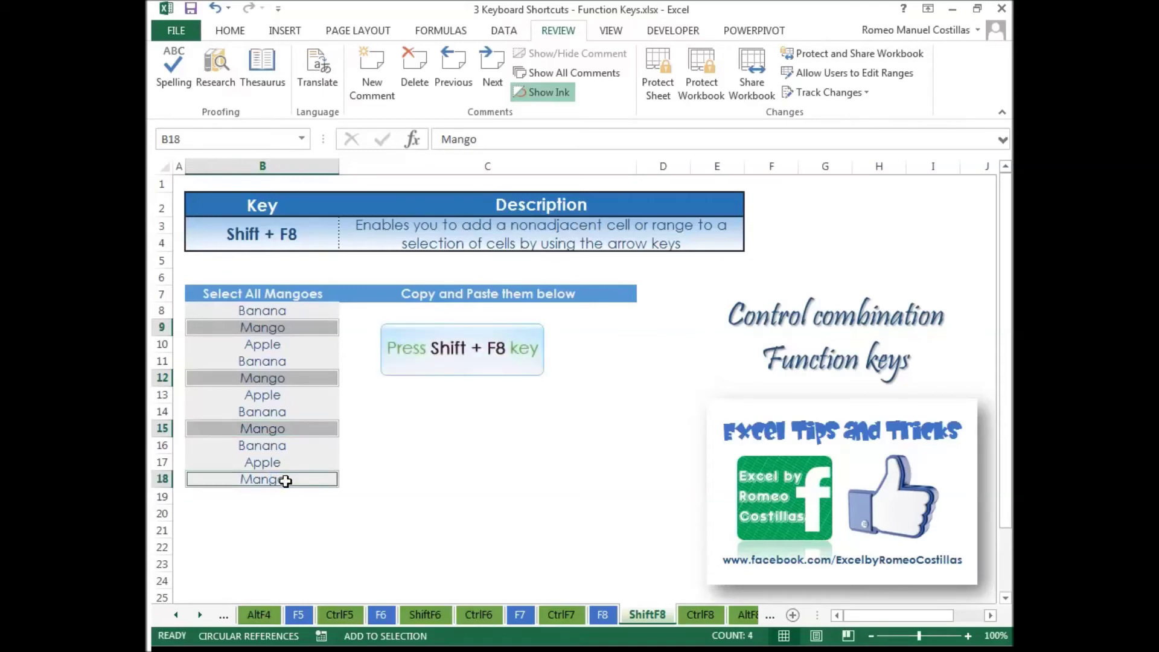
key(shift+F8)
key(shift+F8)
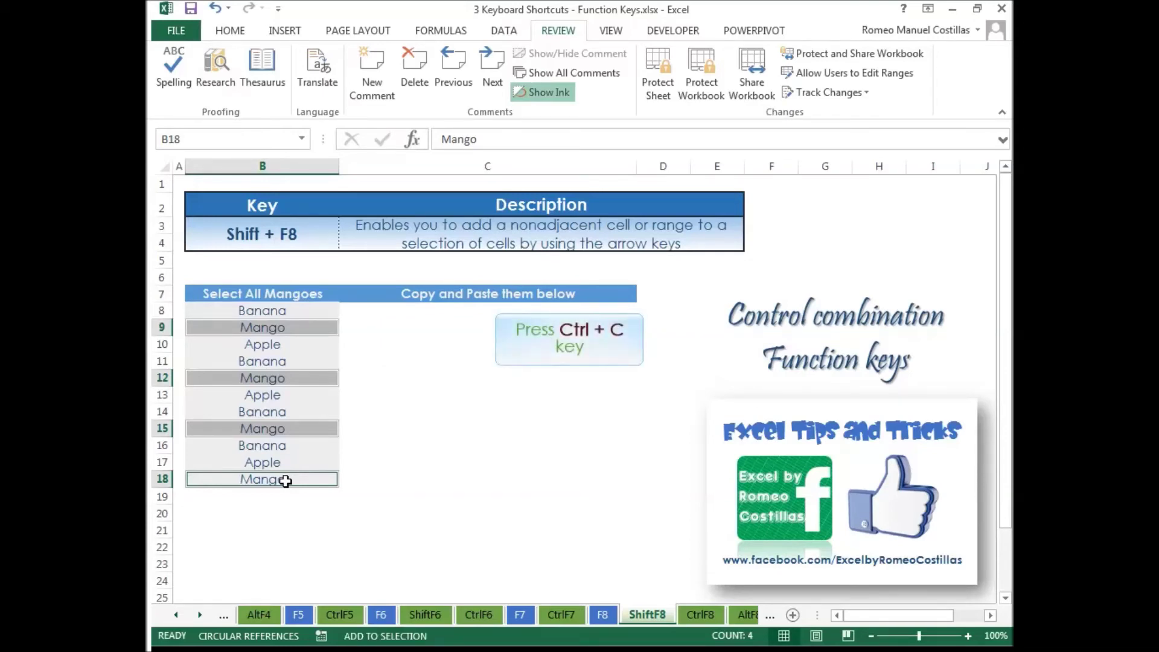
Step: Copy the selected Mango cells and paste them under "Copy and Paste them below", starting at C8
key(ctrl+c)
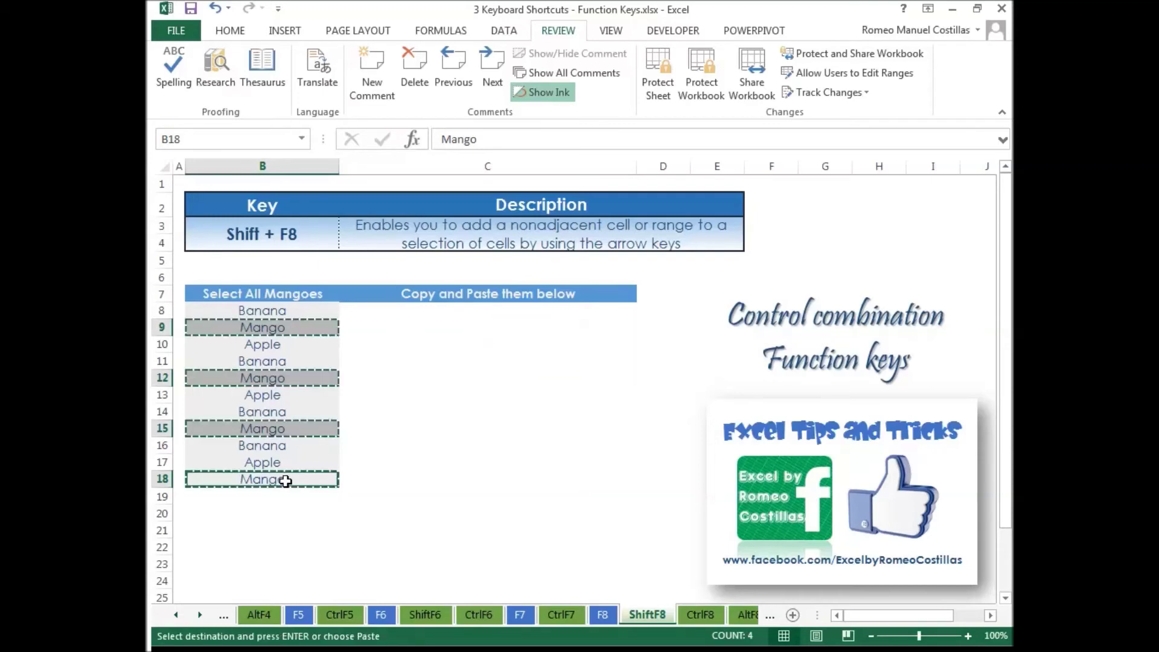
click(386, 311)
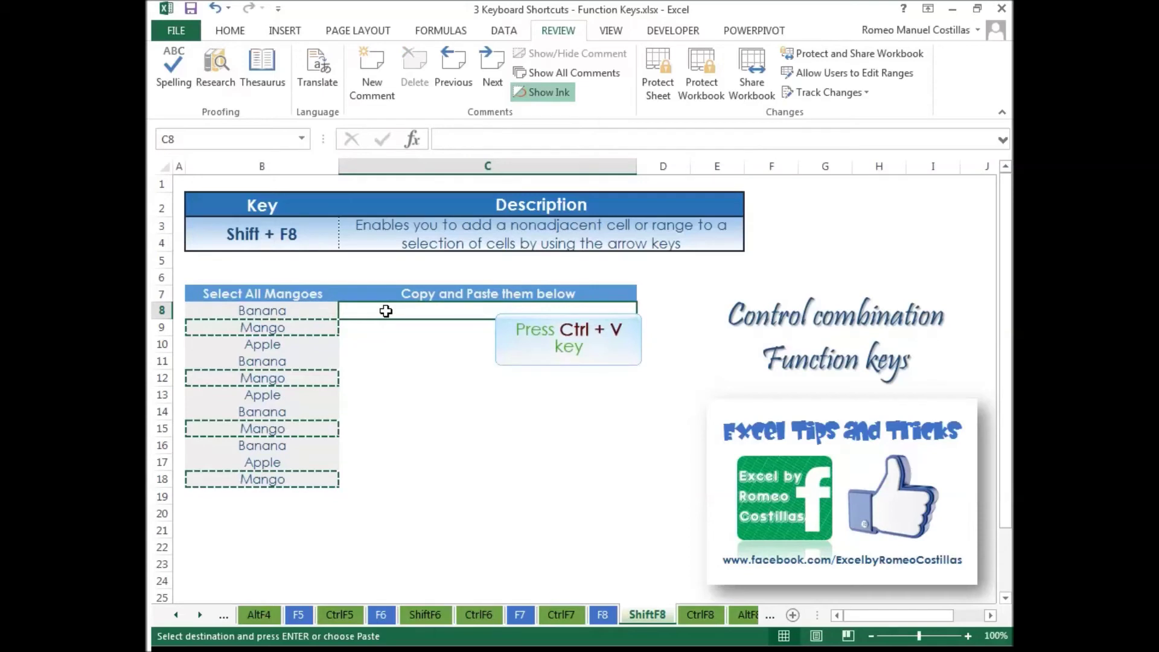
key(ctrl+v)
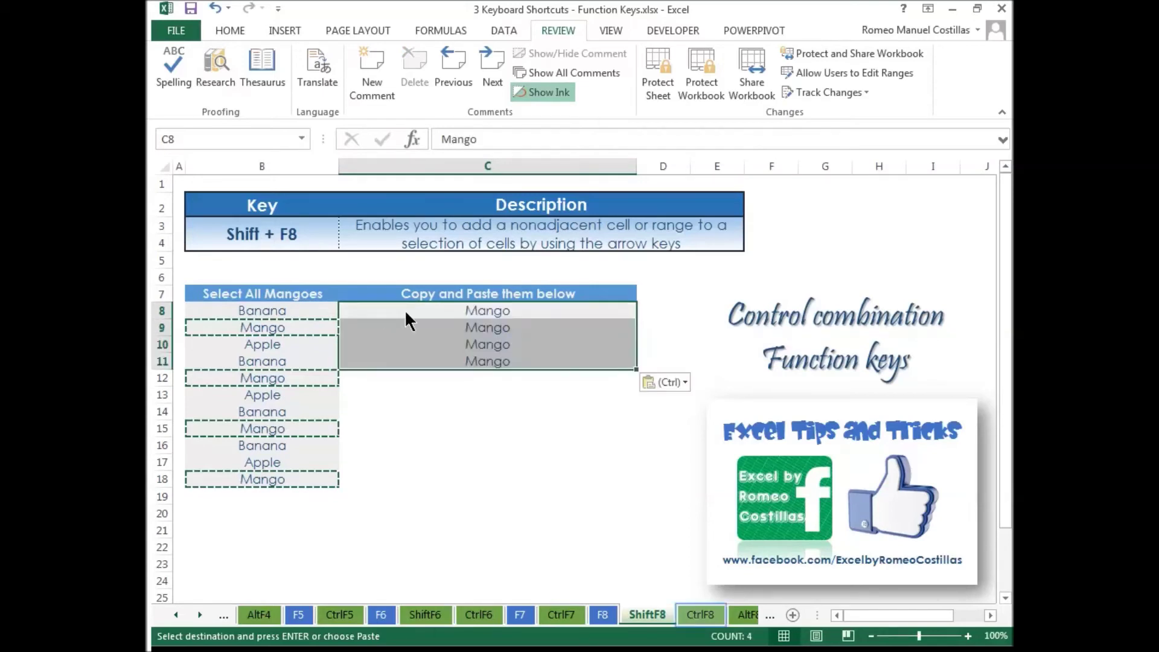
Step: From the CtrlF8 sheet, restore the workbook window down and enlarge it in width and height with the Size command
click(701, 612)
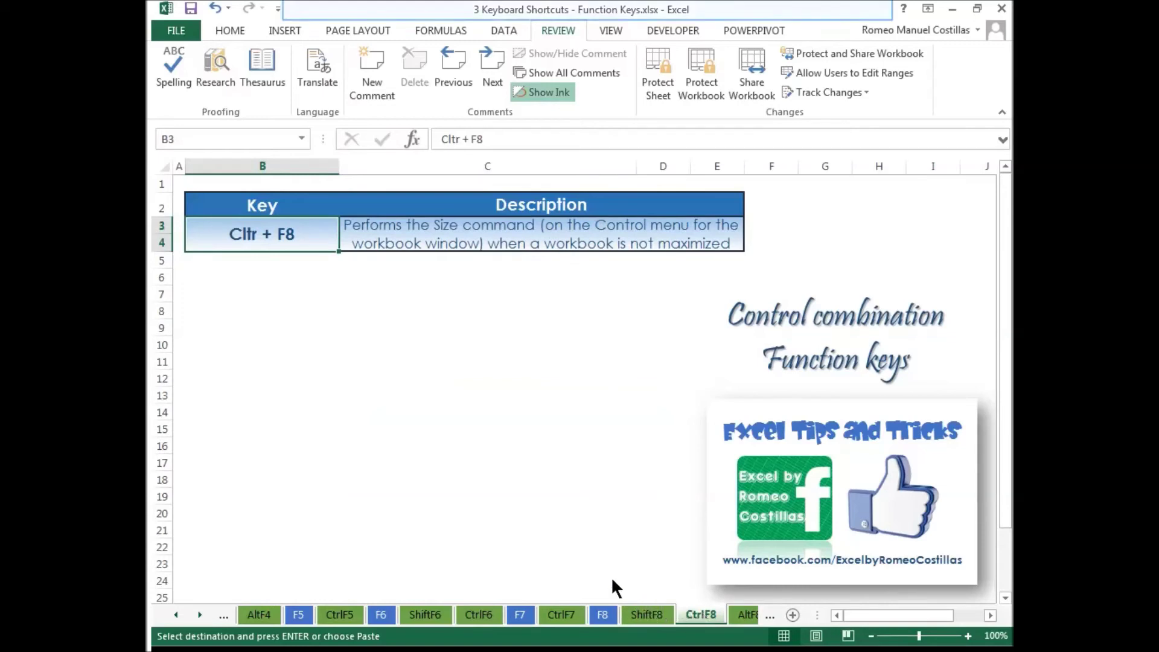
double_click(484, 8)
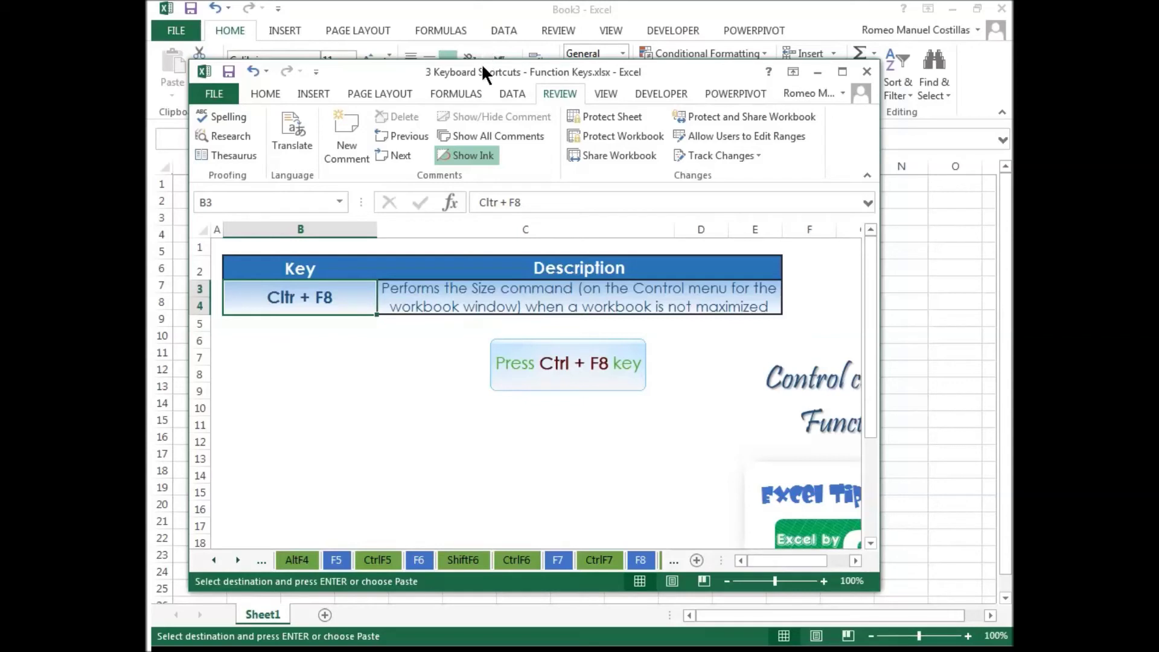
key(ctrl+F8)
key(Right)
key(Right)
key(Right)
key(Right)
key(Right)
key(Right)
key(Right)
key(Down)
key(Down)
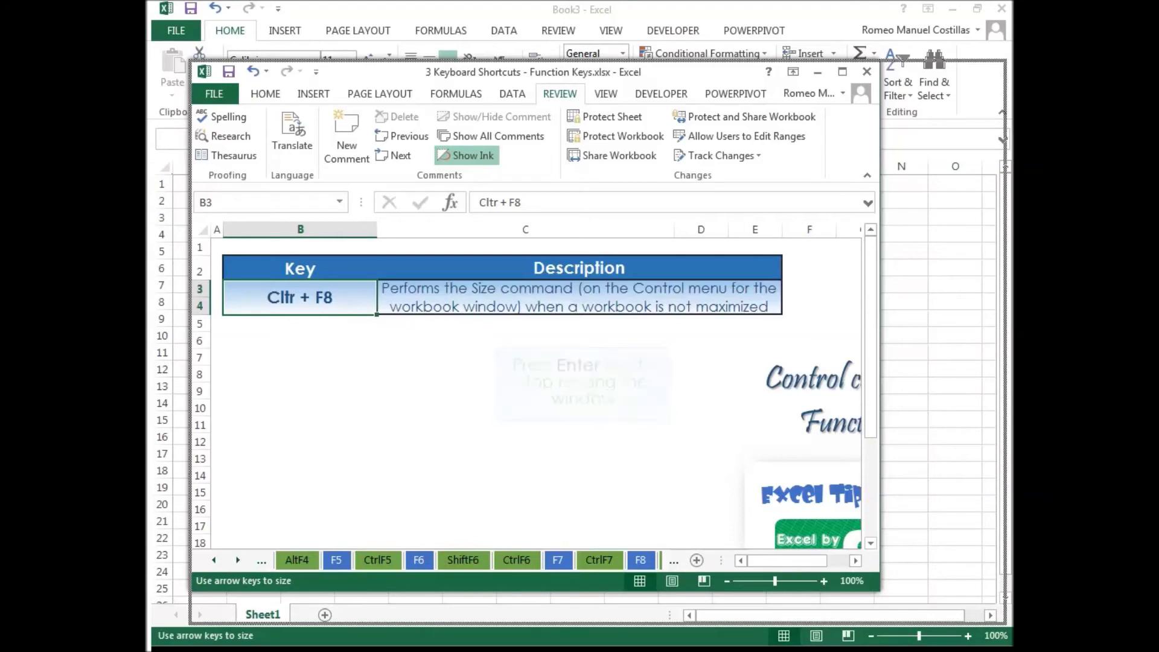
key(Return)
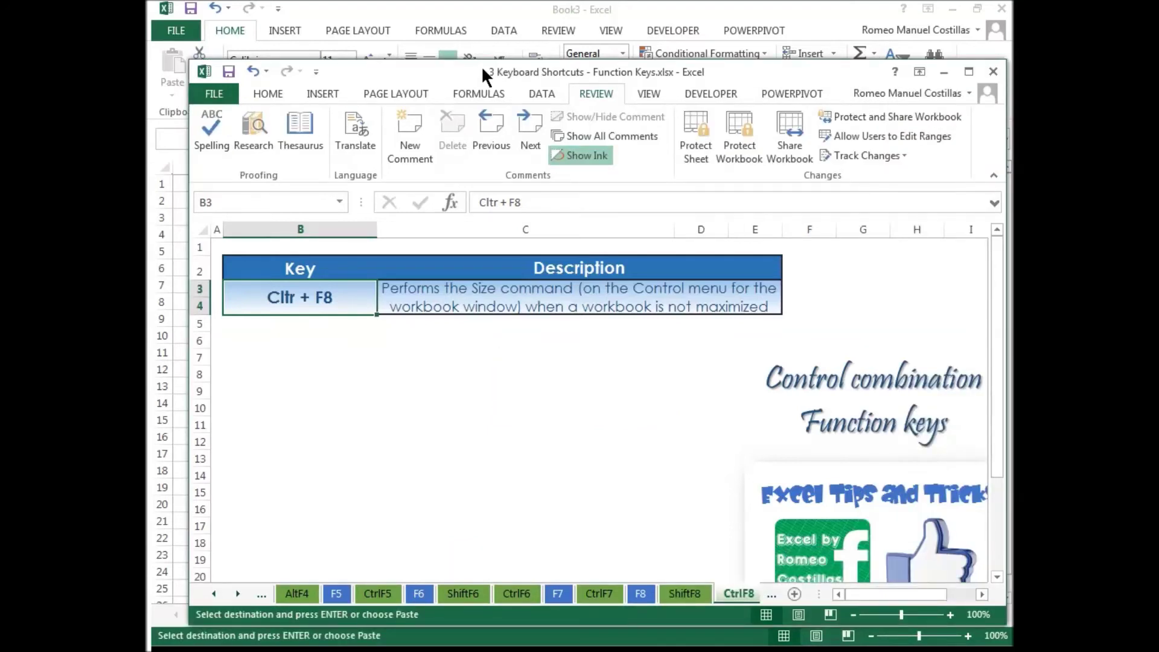
Step: Go to the AltF8 sheet, maximize the workbook window, and open and cancel the Macro dialog
key(ctrl+Page_Down)
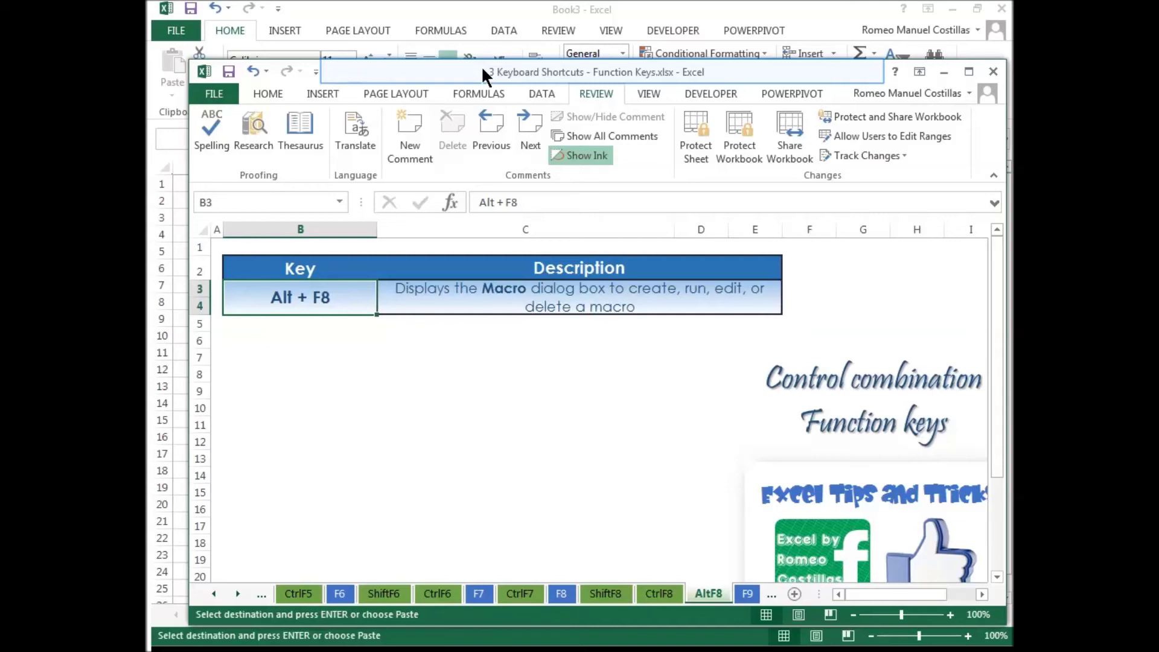
double_click(482, 70)
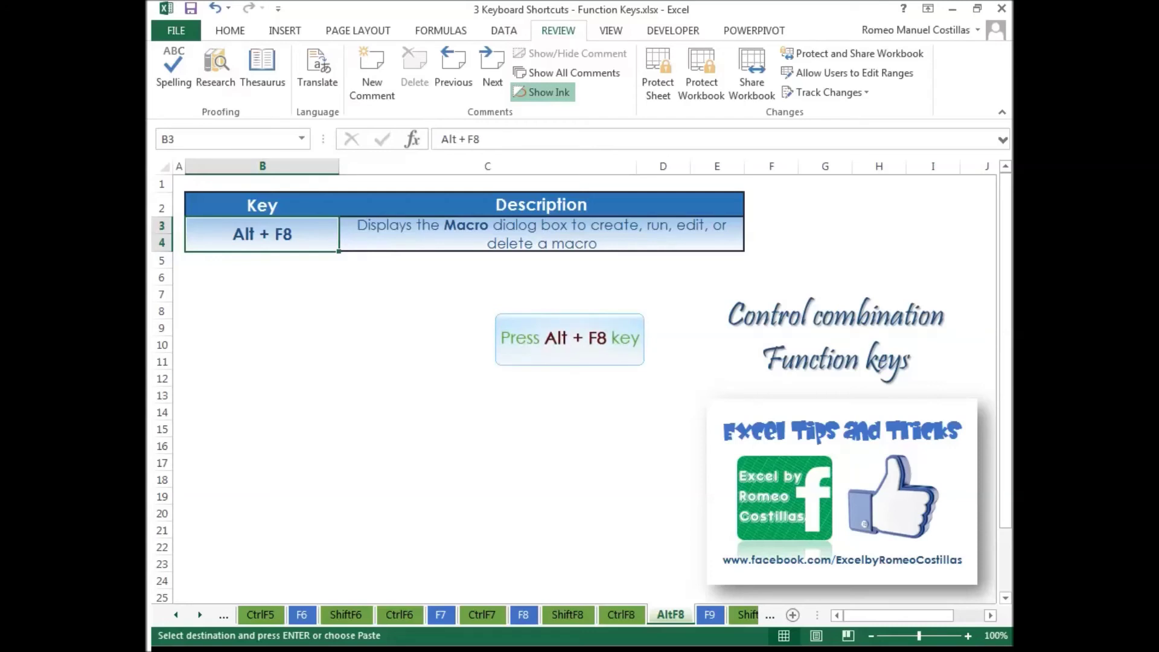
key(alt+F8)
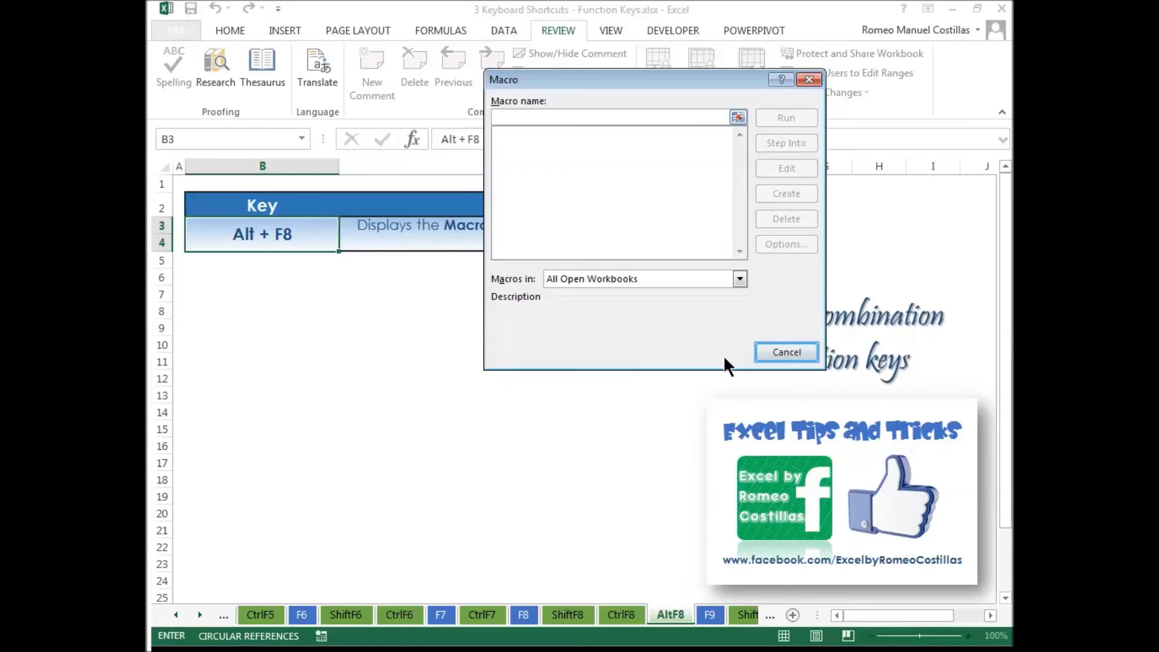
click(774, 348)
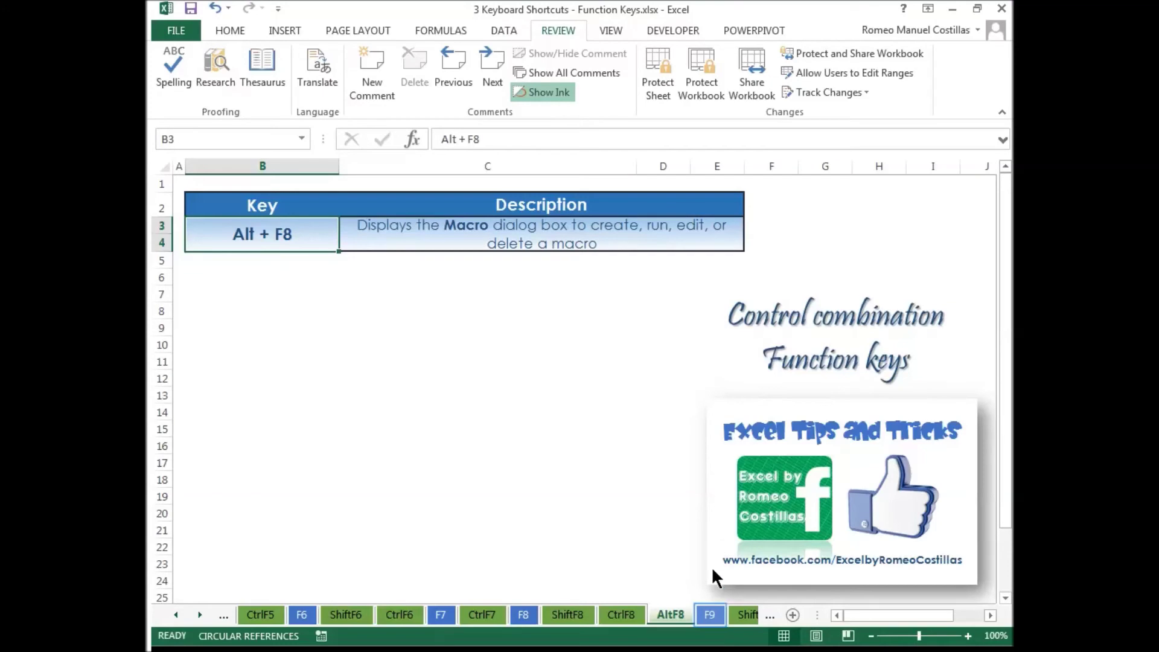
Step: Recalculate all open workbooks from the F9 sheet, and recalculate only the active worksheet on the ShiftF9 sheet
click(710, 615)
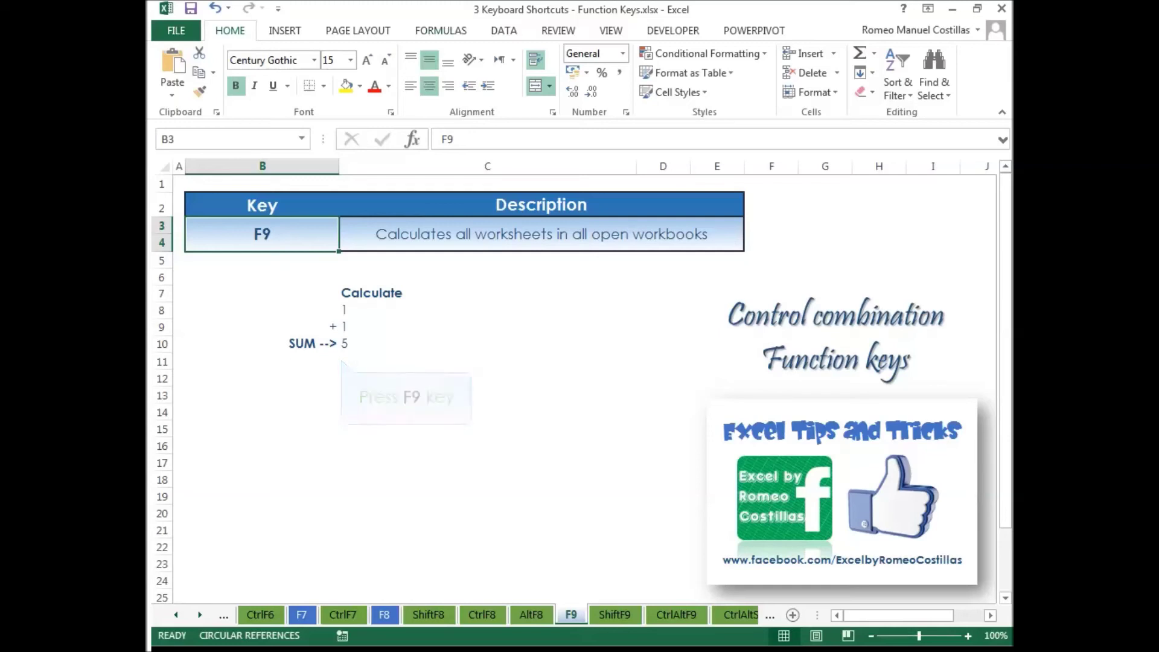
key(alt+m)
key(F9)
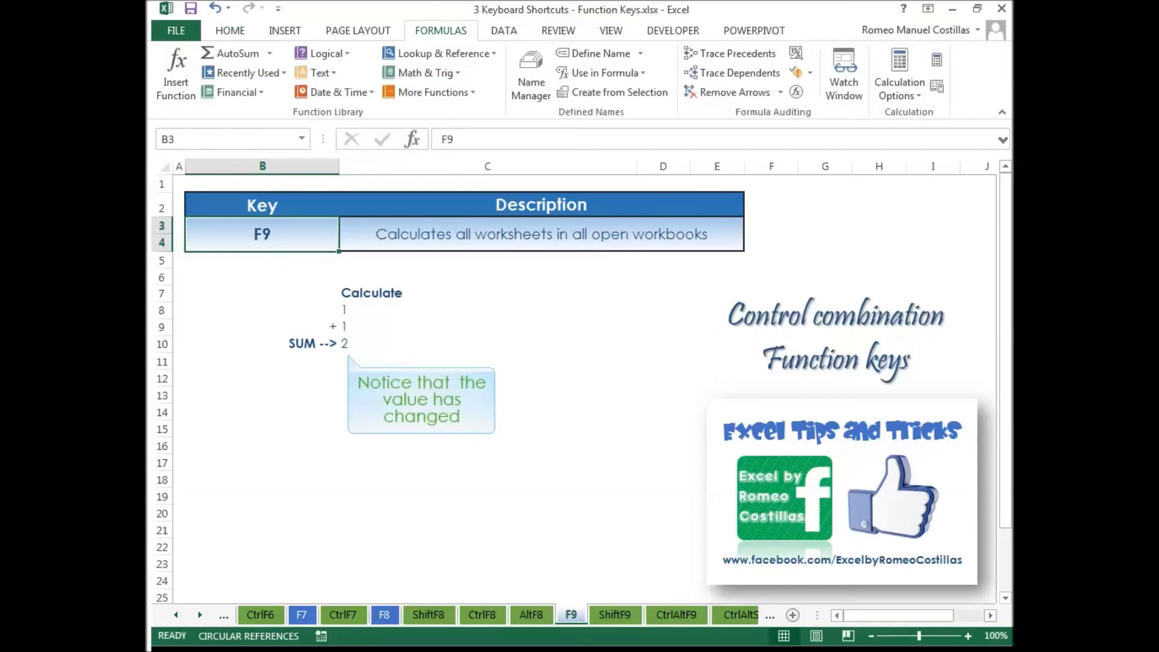
key(ctrl+Page_Down)
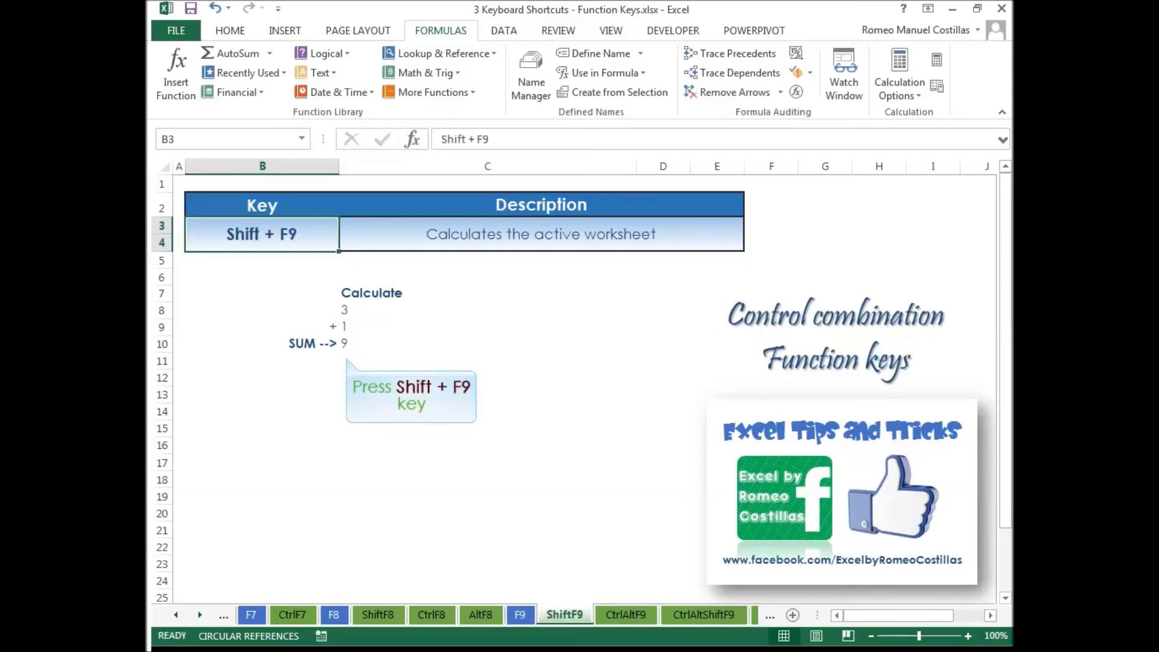
key(shift+F9)
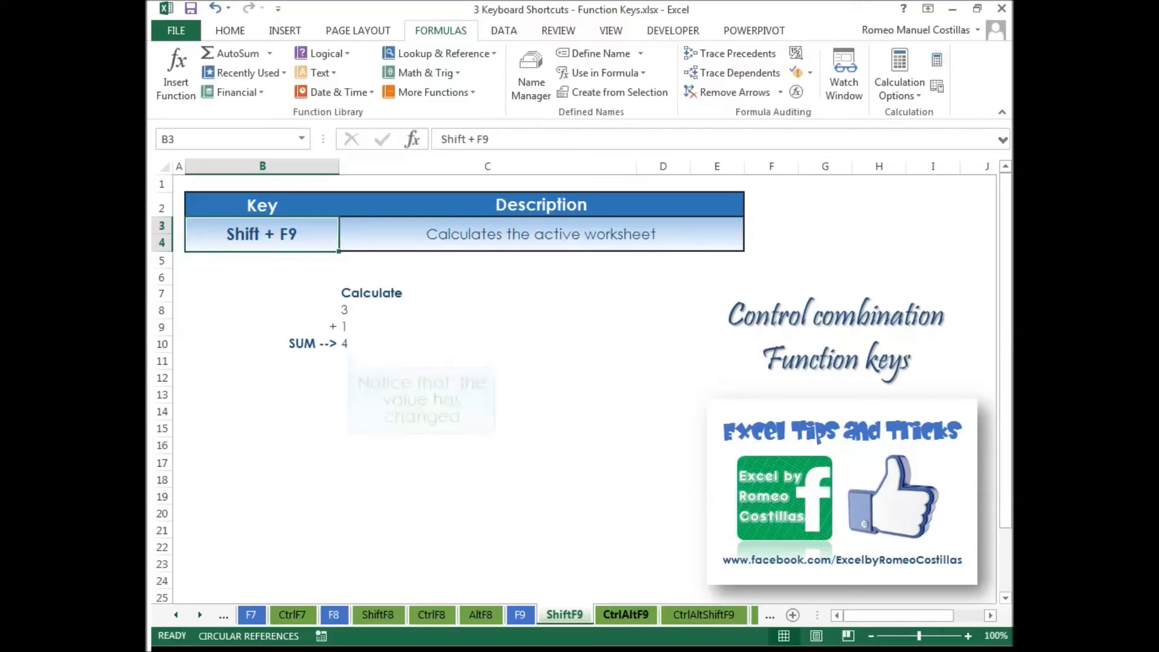
Step: On the CtrlAltF9 sheet, force a full calculation of all open workbooks and select cell B3
key(ctrl+Page_Down)
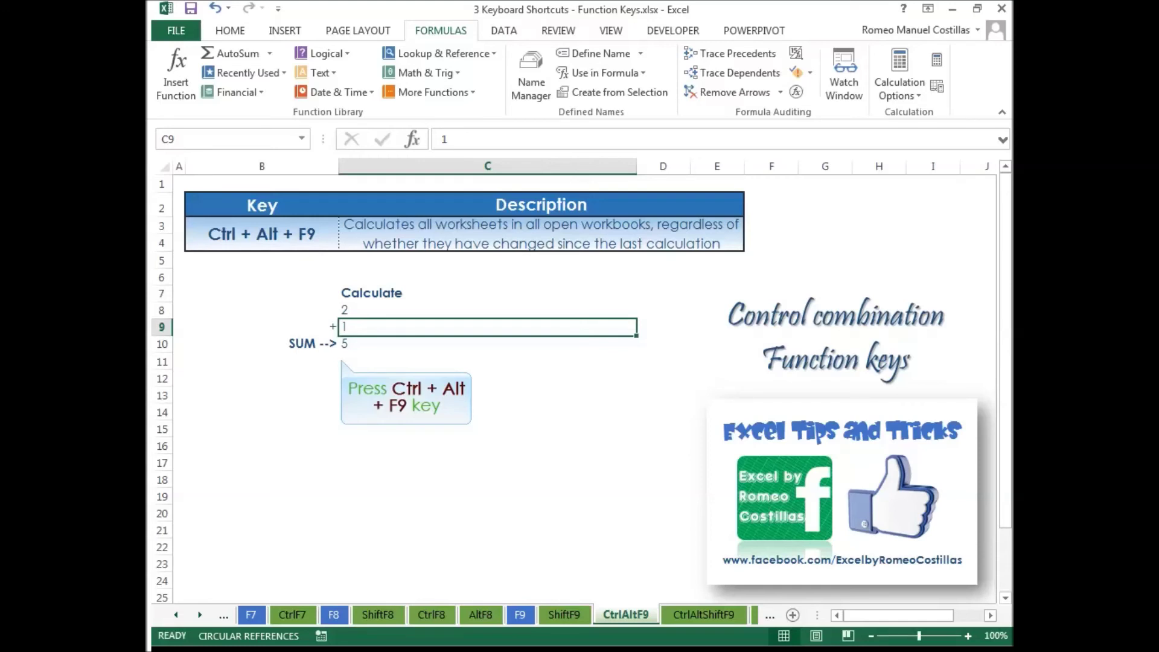
key(ctrl+alt+F9)
click(262, 234)
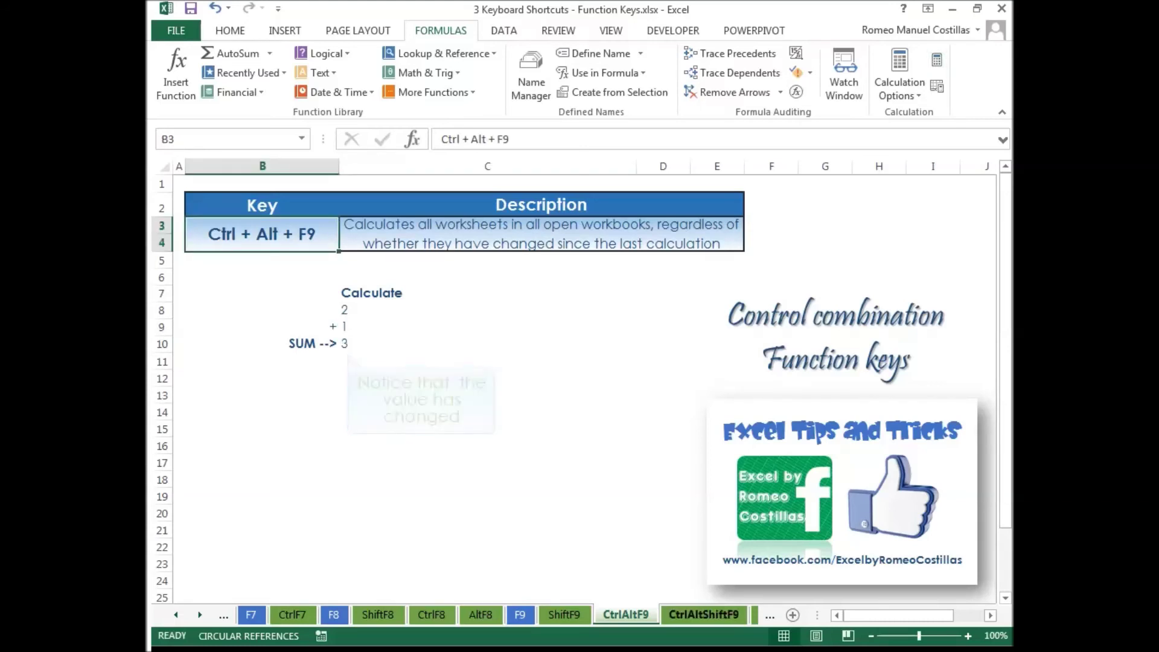
Step: On the CtrlAltShiftF9 sheet, recheck dependent formulas, calculate all cells in all open workbooks and select cell B3
key(ctrl+Page_Down)
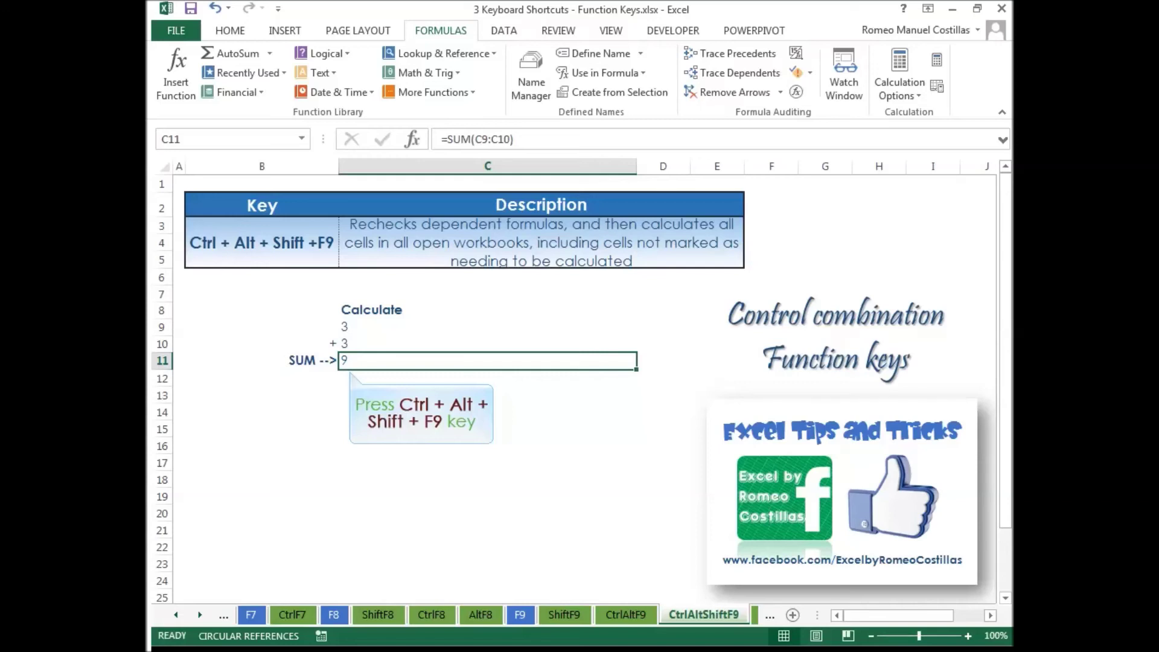
key(ctrl+alt+shift+F9)
click(262, 242)
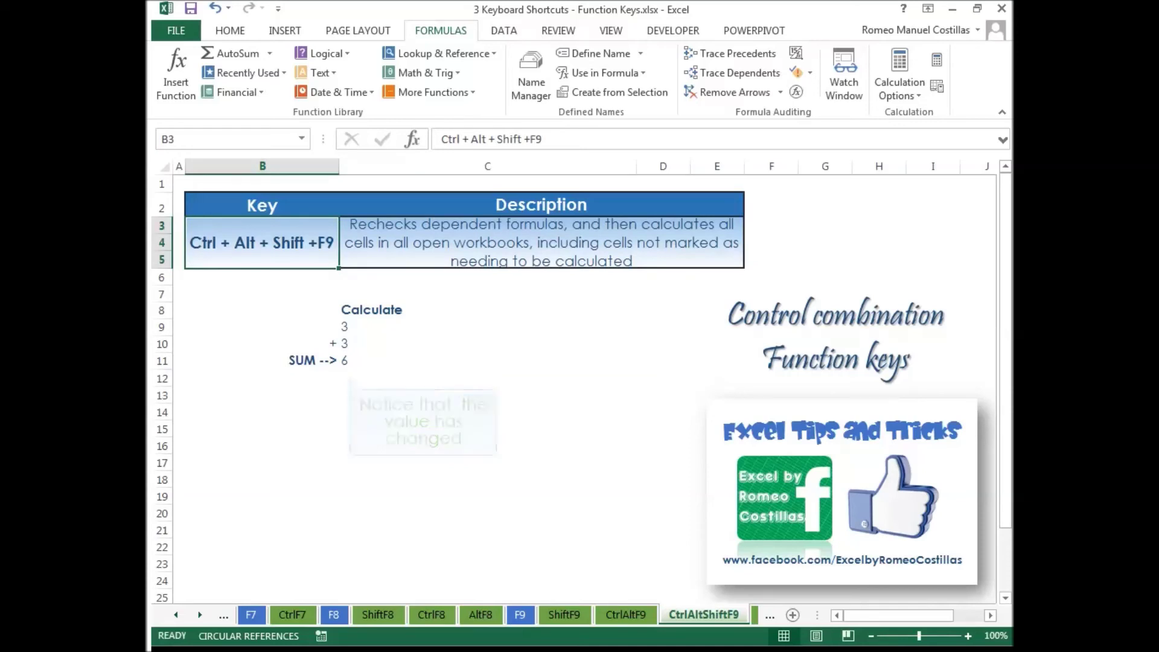
Step: Minimize the workbook window from the CtrlF9 sheet, and toggle the ribbon key tips on the F10 sheet
key(ctrl+Page_Down)
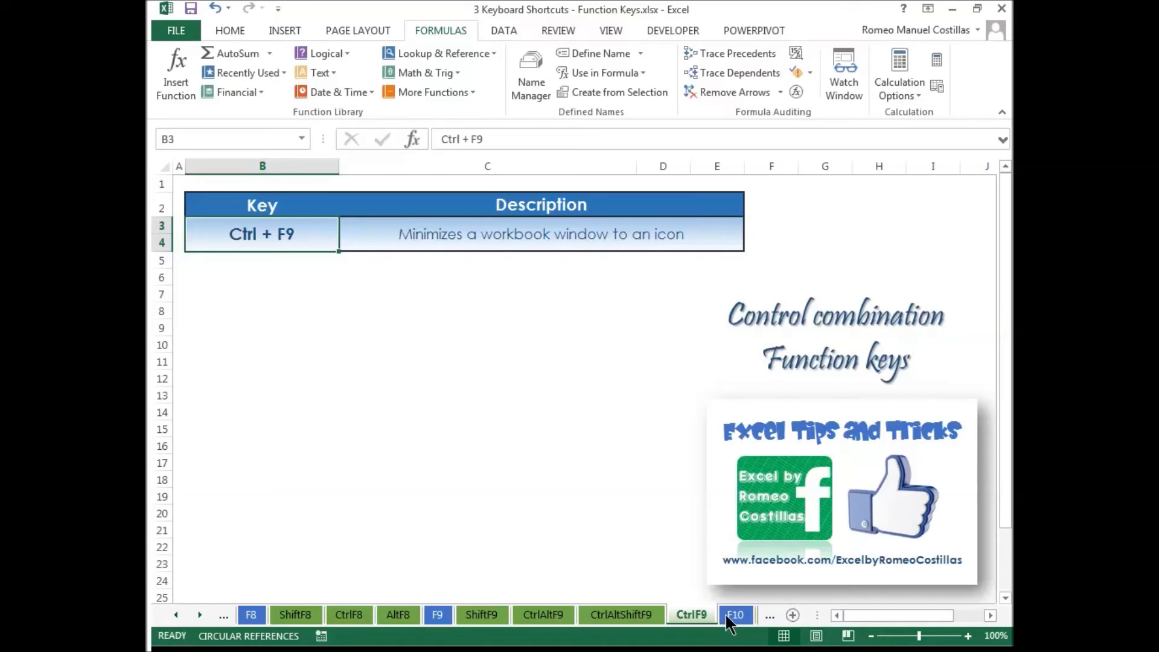
key(ctrl+F9)
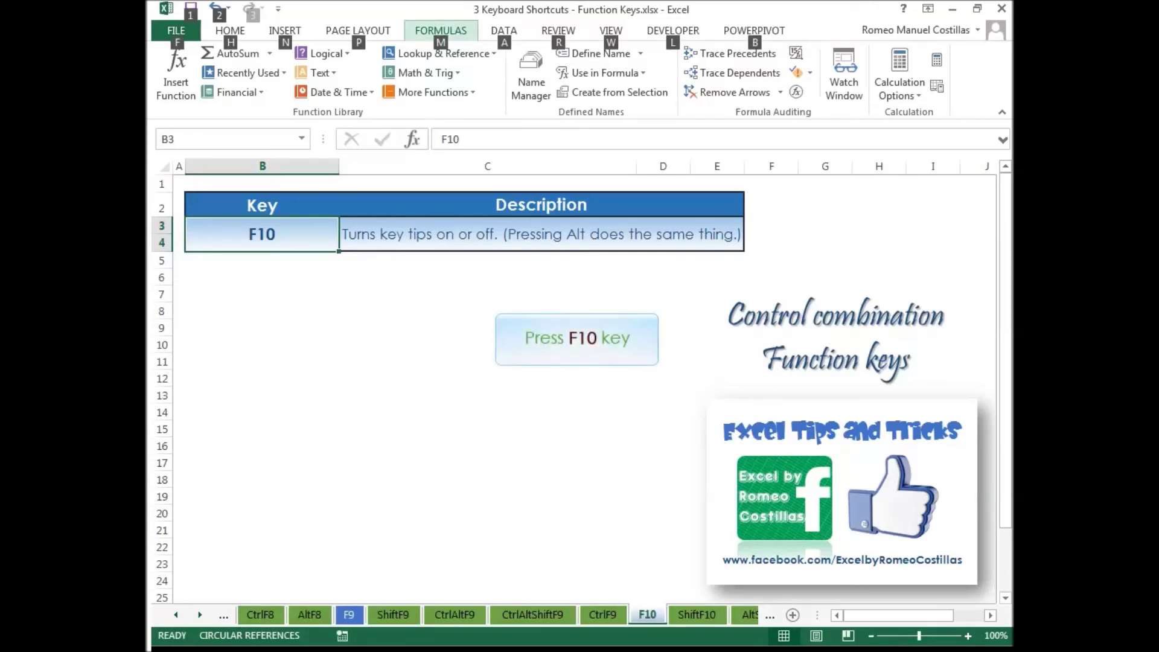
key(F10)
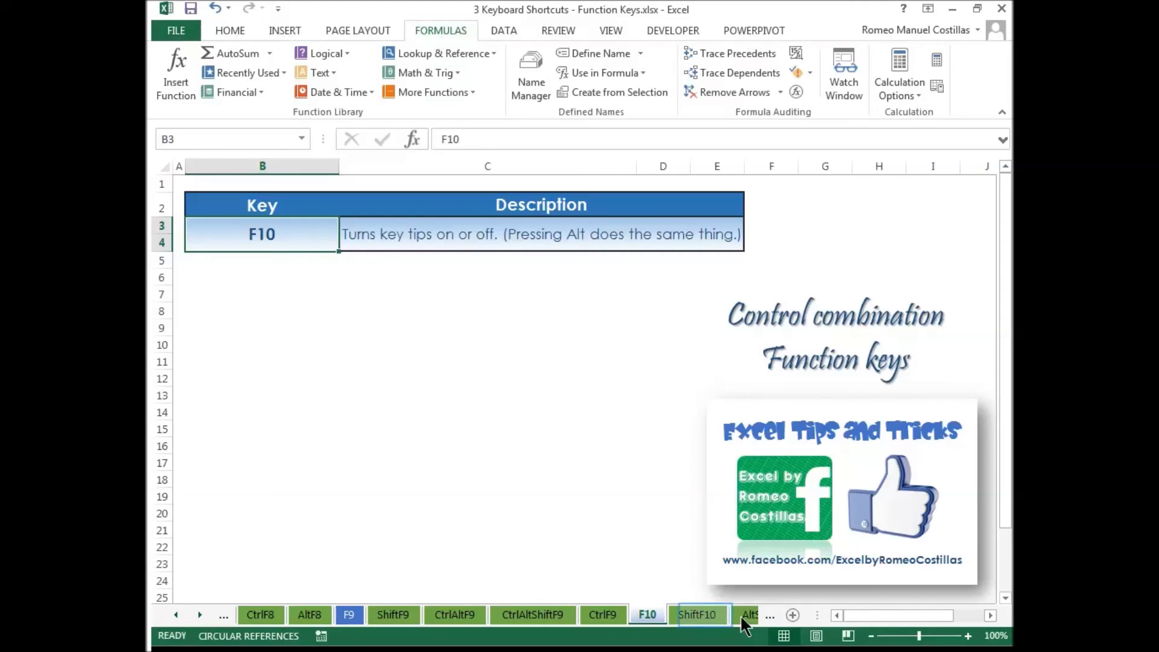
Step: On the ShiftF10 sheet, display the shortcut menu for cell B3, browse its commands down to Format Cells and dismiss it
click(691, 613)
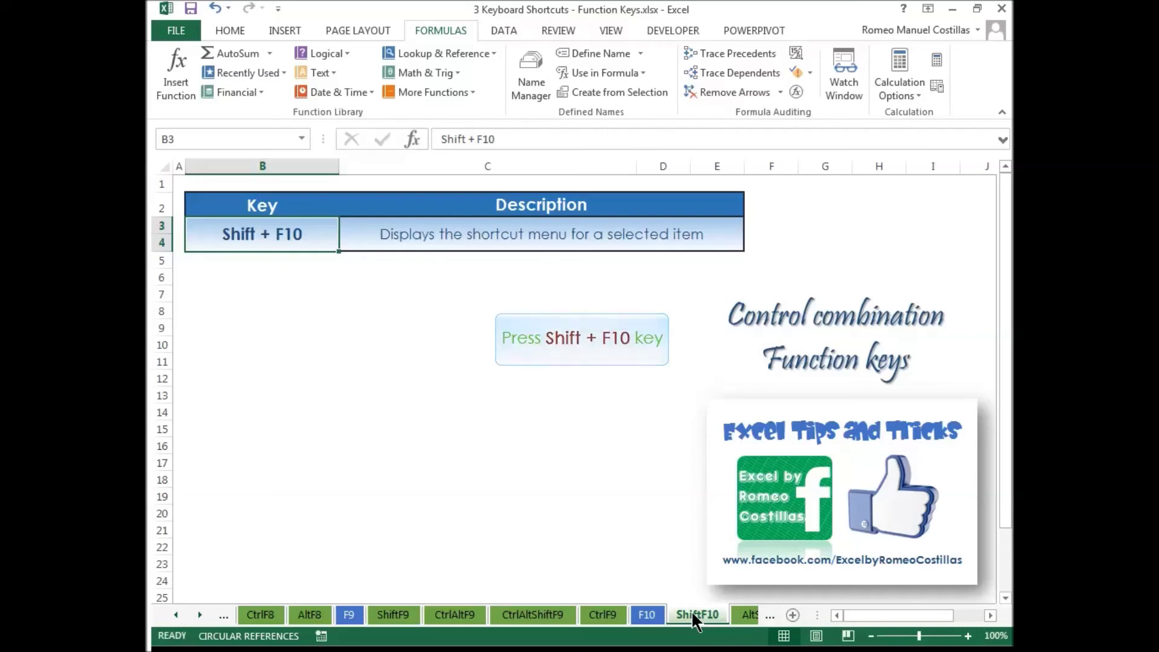
key(shift+F10)
key(Down)
key(Down)
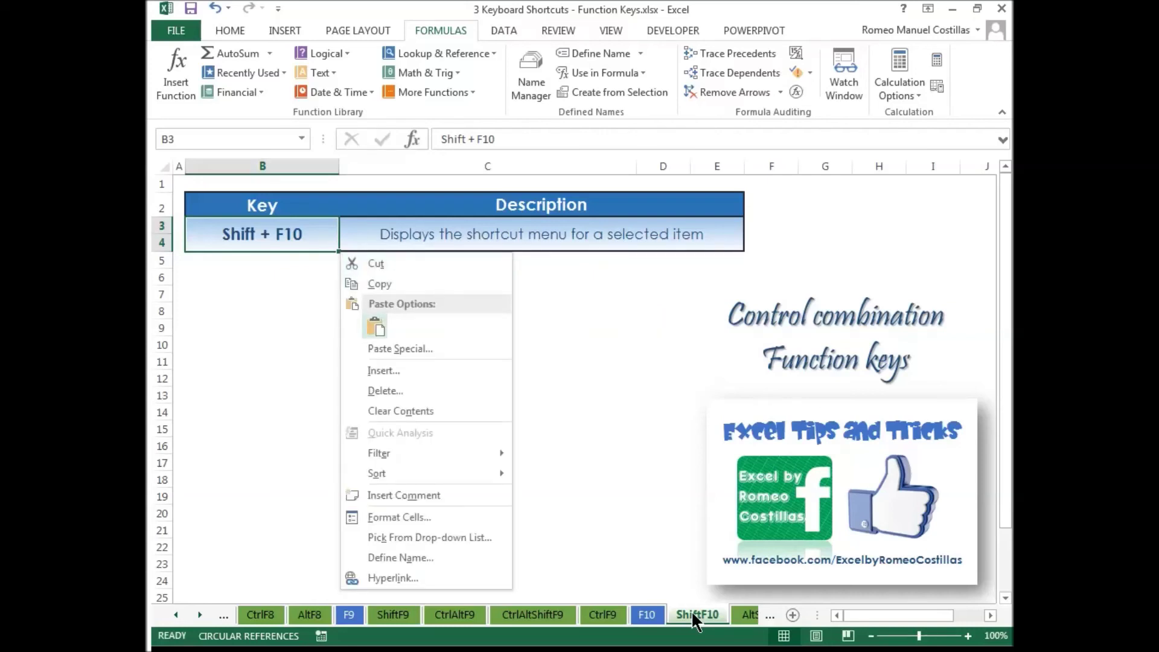
key(Down)
key(Down)
key(Down)
key(Down)
key(Down)
key(Down)
key(Down)
key(Down)
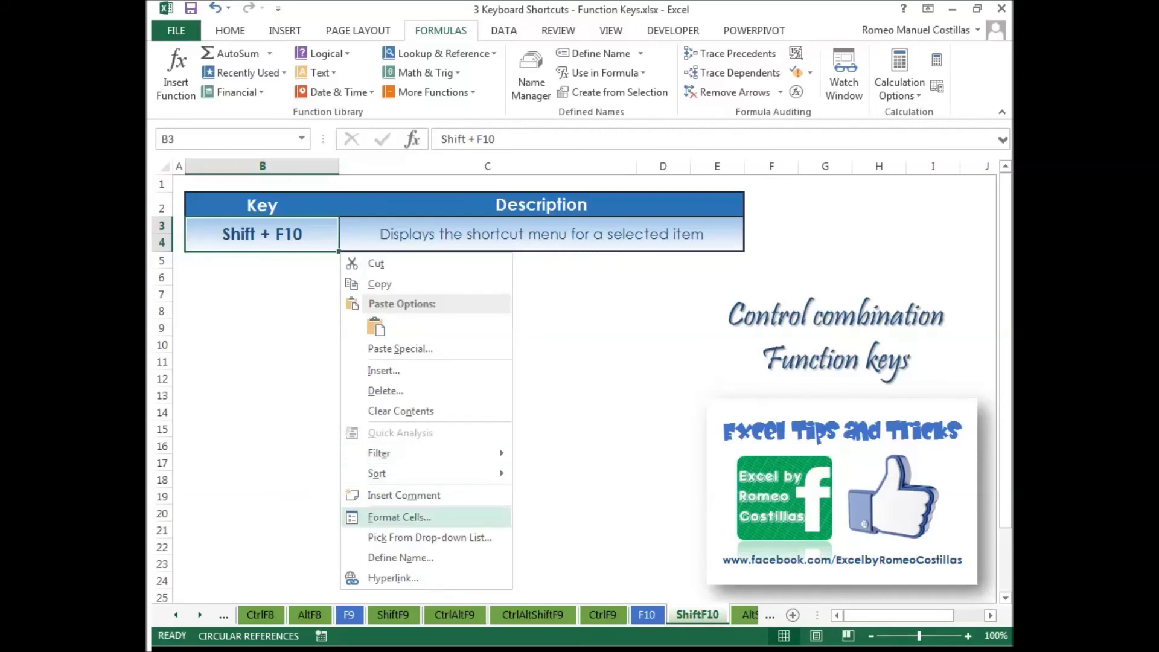
key(Escape)
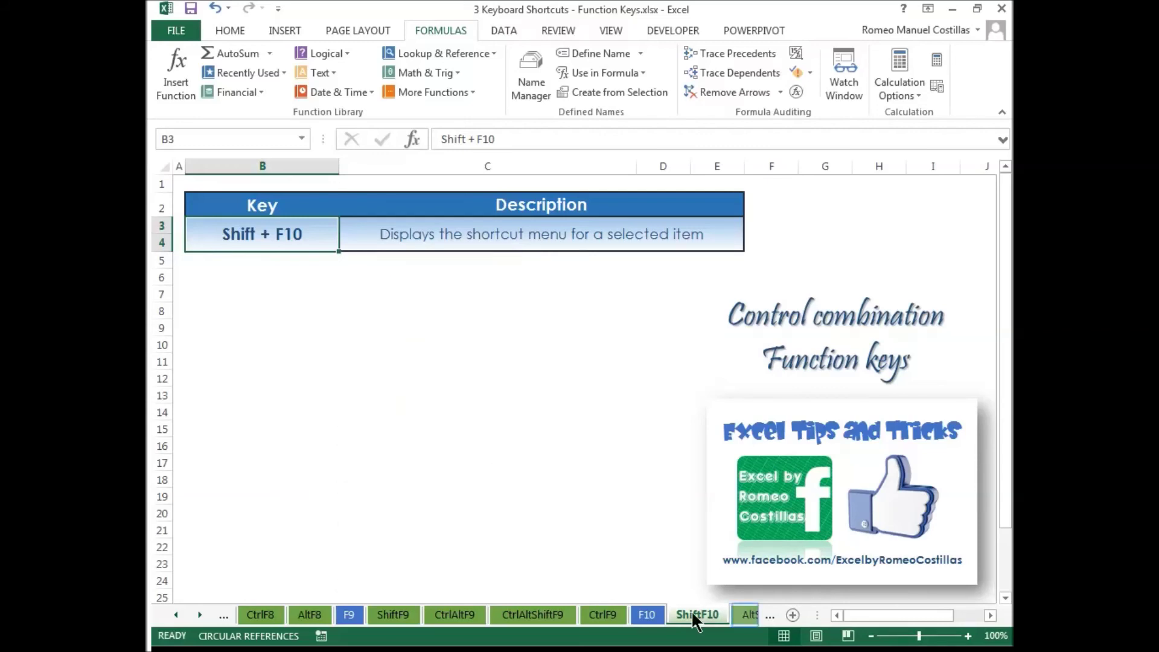
Step: On the AltShiftF10 sheet, display the Error Checking menu for cell C12 and close it without choosing an option
click(743, 615)
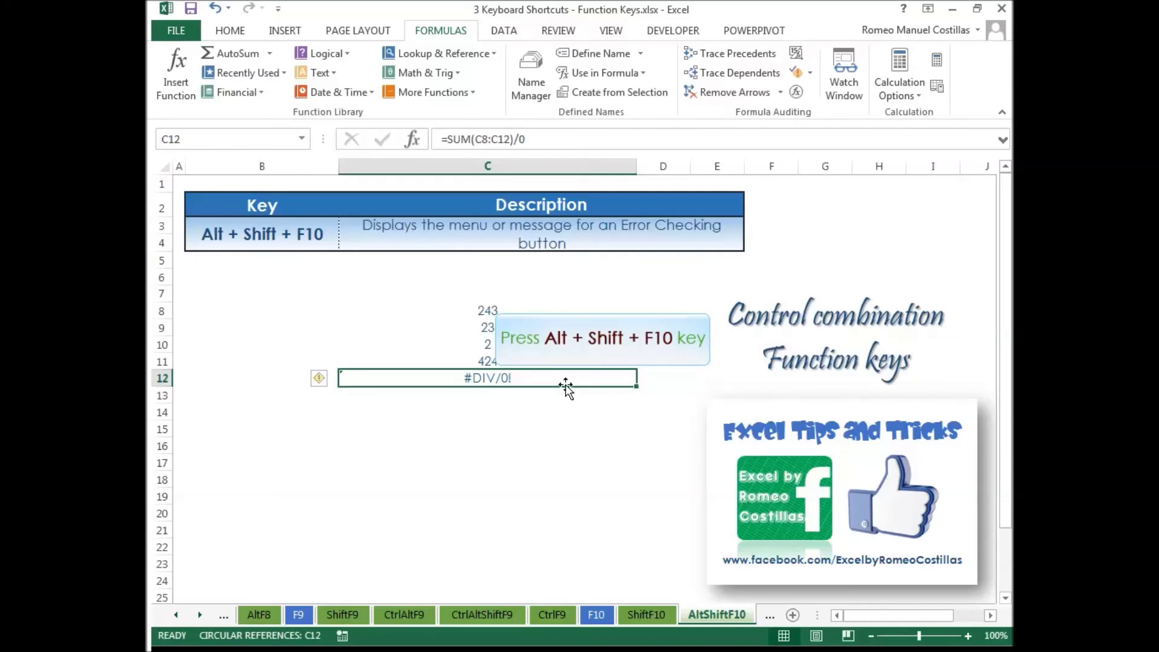
key(alt+shift+F10)
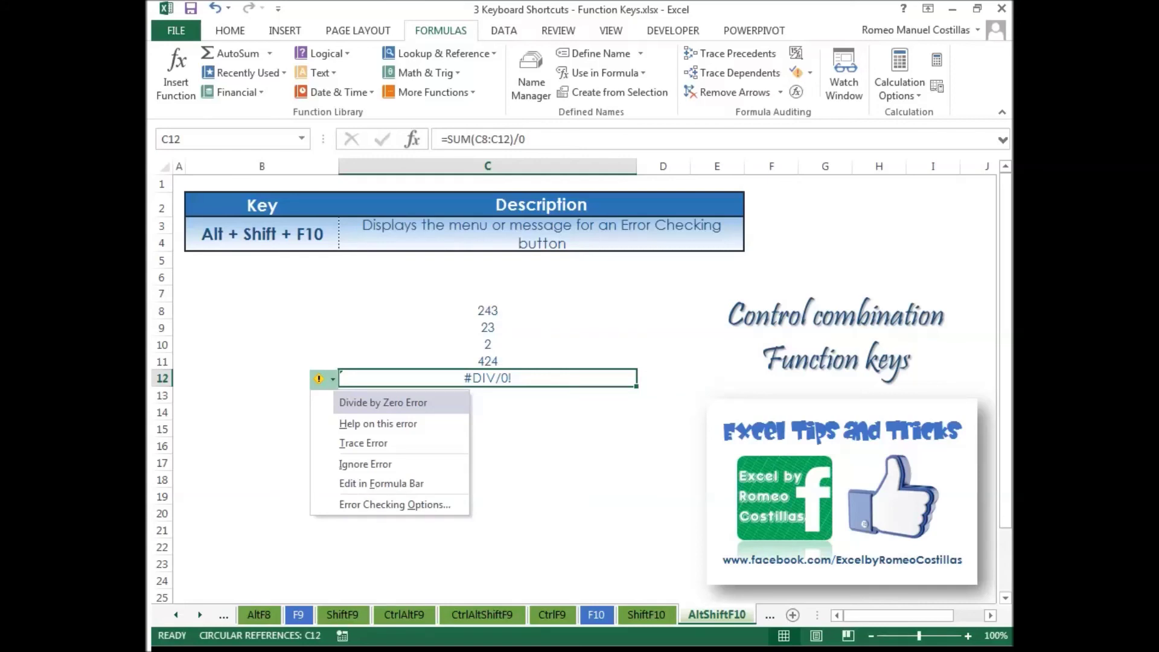
key(Escape)
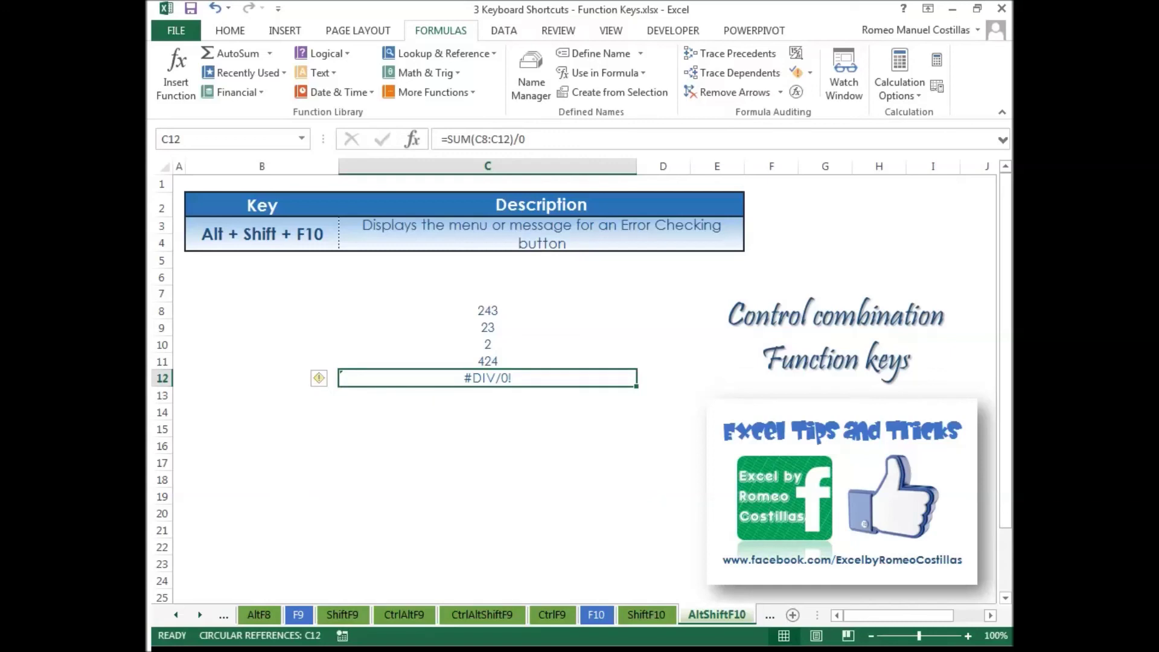
Step: On the CtrlF10 sheet, restore the workbook window to its smaller size and maximize it again
key(ctrl+Page_Down)
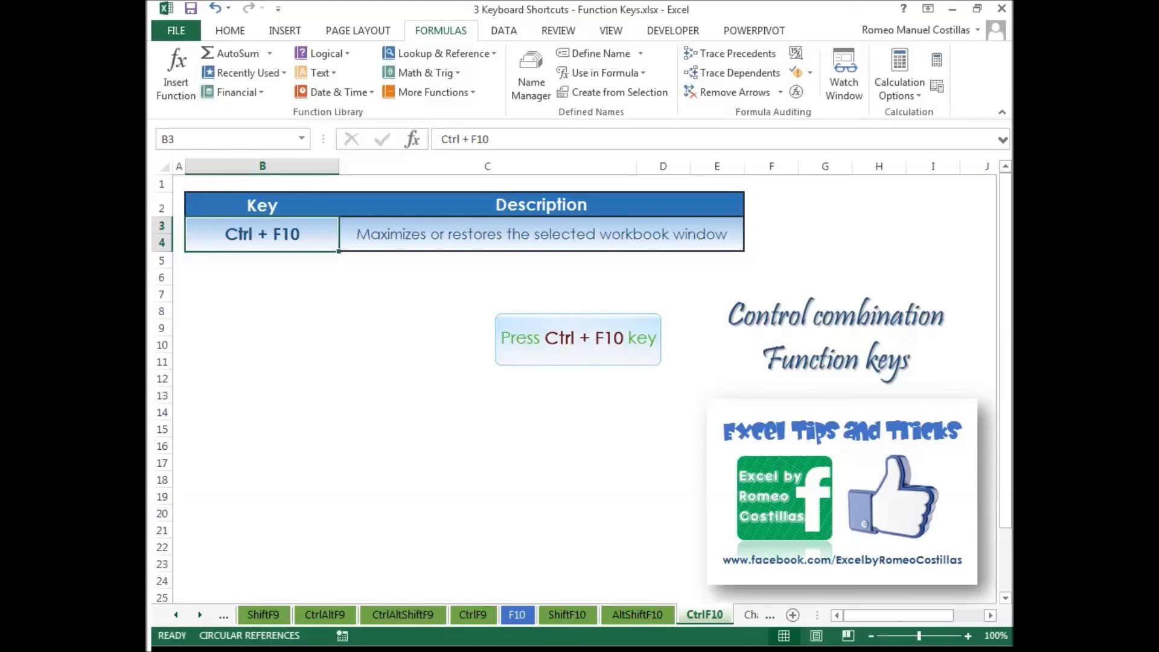
key(ctrl+F10)
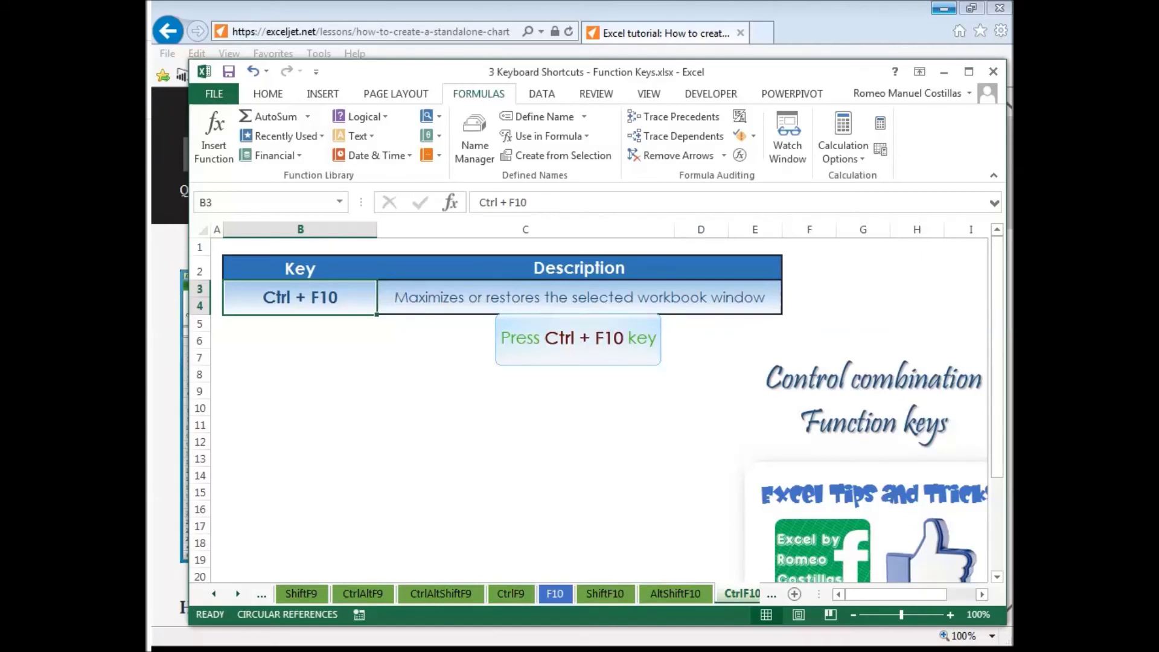
key(ctrl+F10)
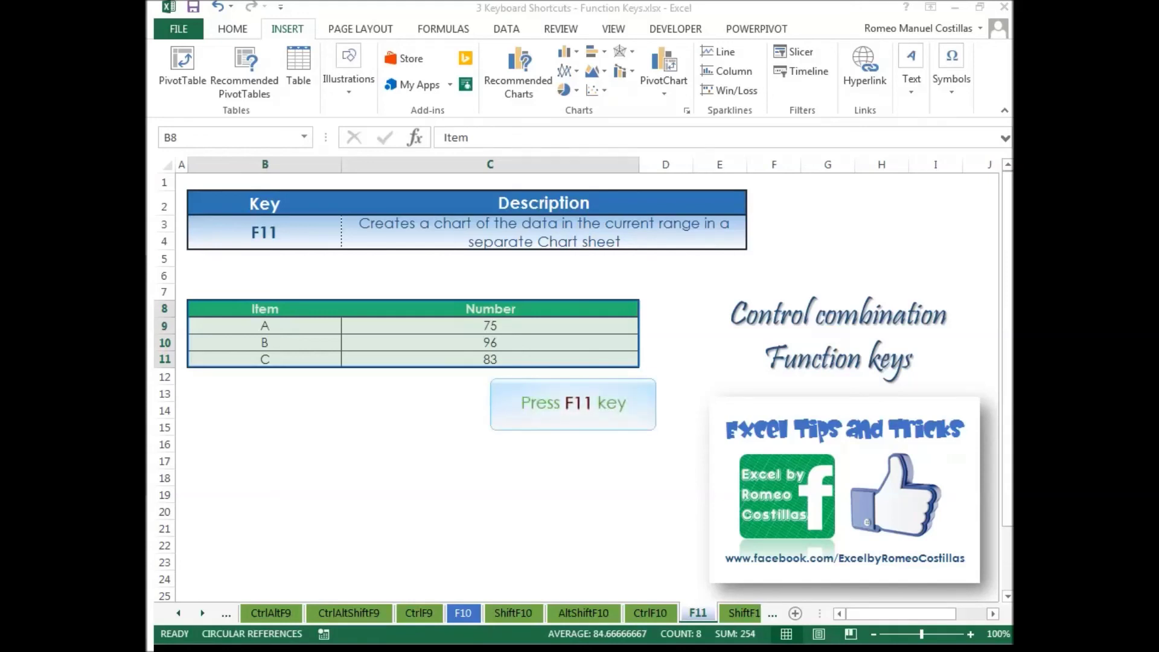
Step: Create a separate chart sheet from the Item and Number data on the F11 sheet, and insert a new worksheet before the ShiftF11 sheet
key(F11)
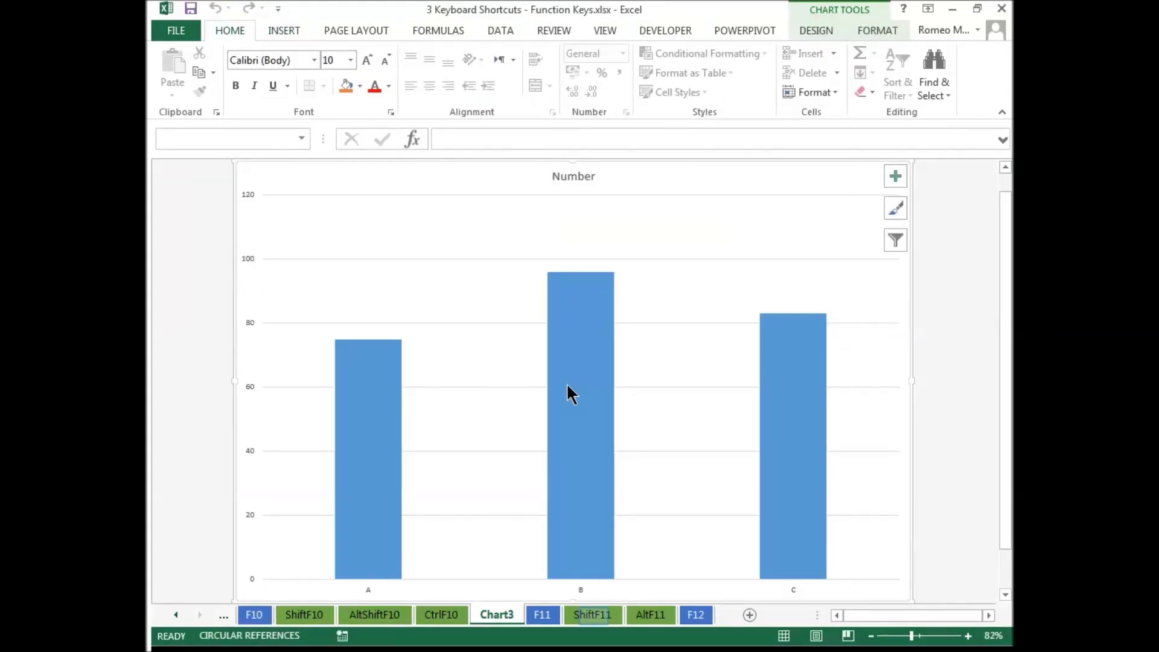
click(592, 614)
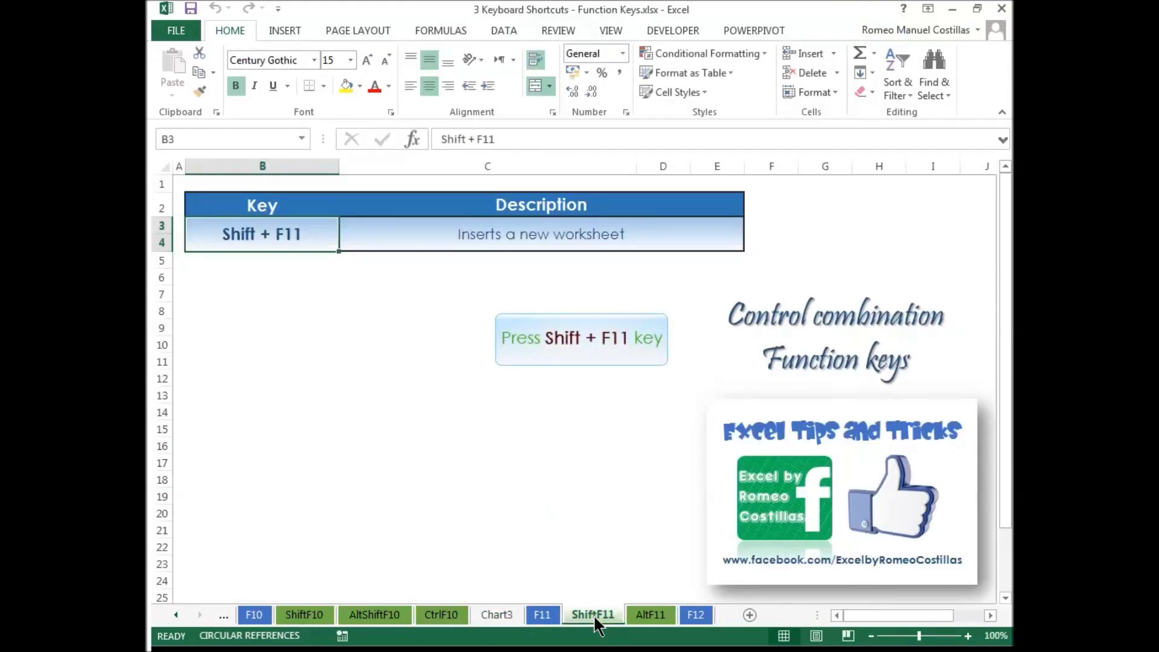
key(shift+F11)
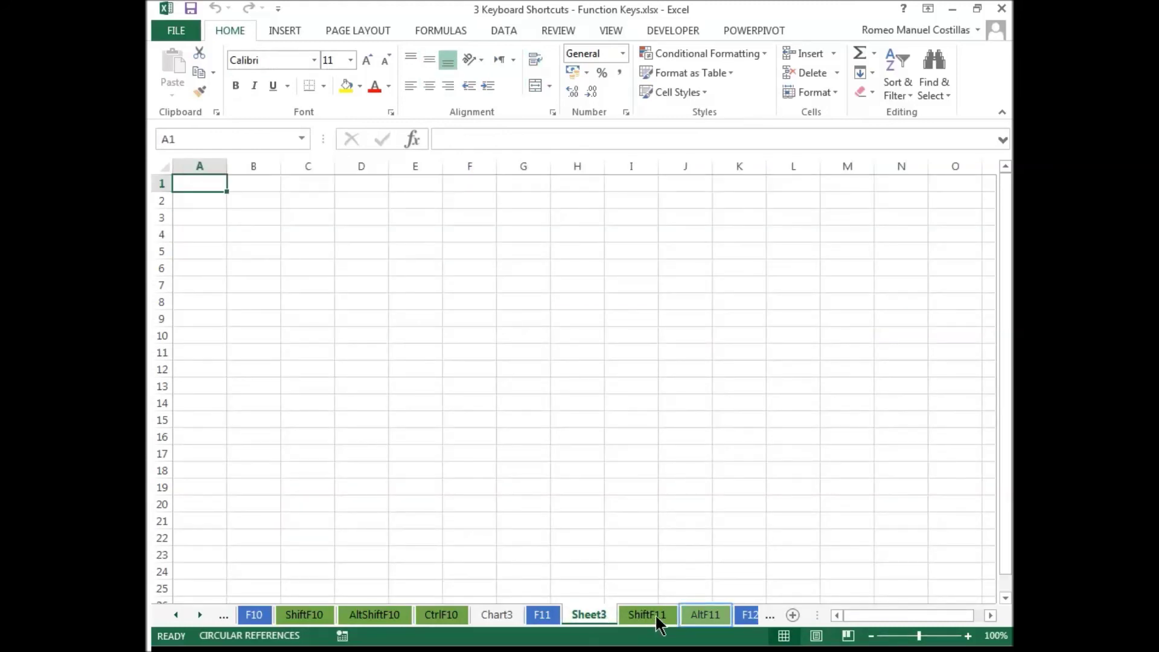
Step: On the AltF11 sheet, open the Visual Basic for Applications editor and close it again
click(695, 614)
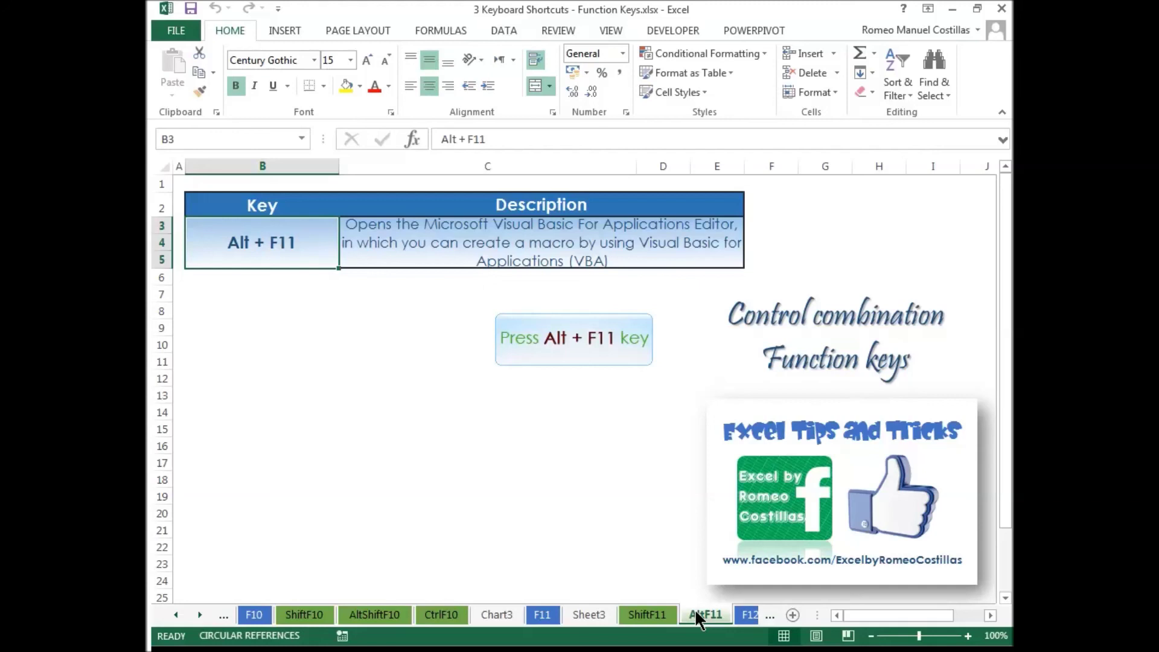
key(alt+F11)
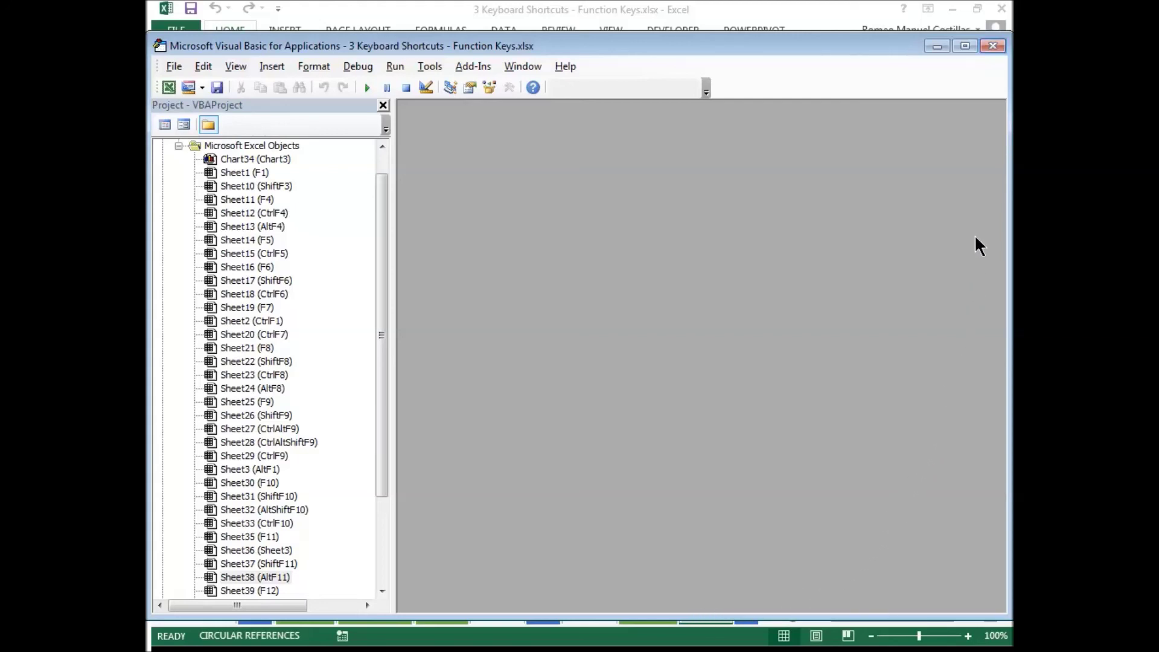
click(986, 45)
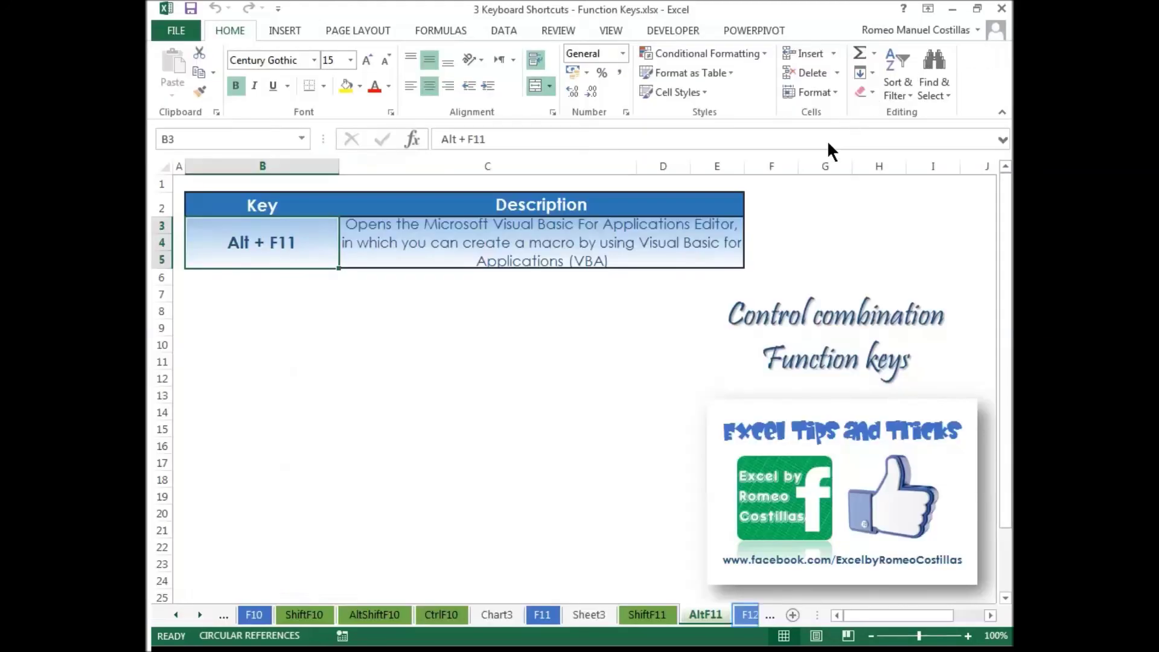
Step: Display the Save As dialog for the workbook from the F12 sheet
click(747, 615)
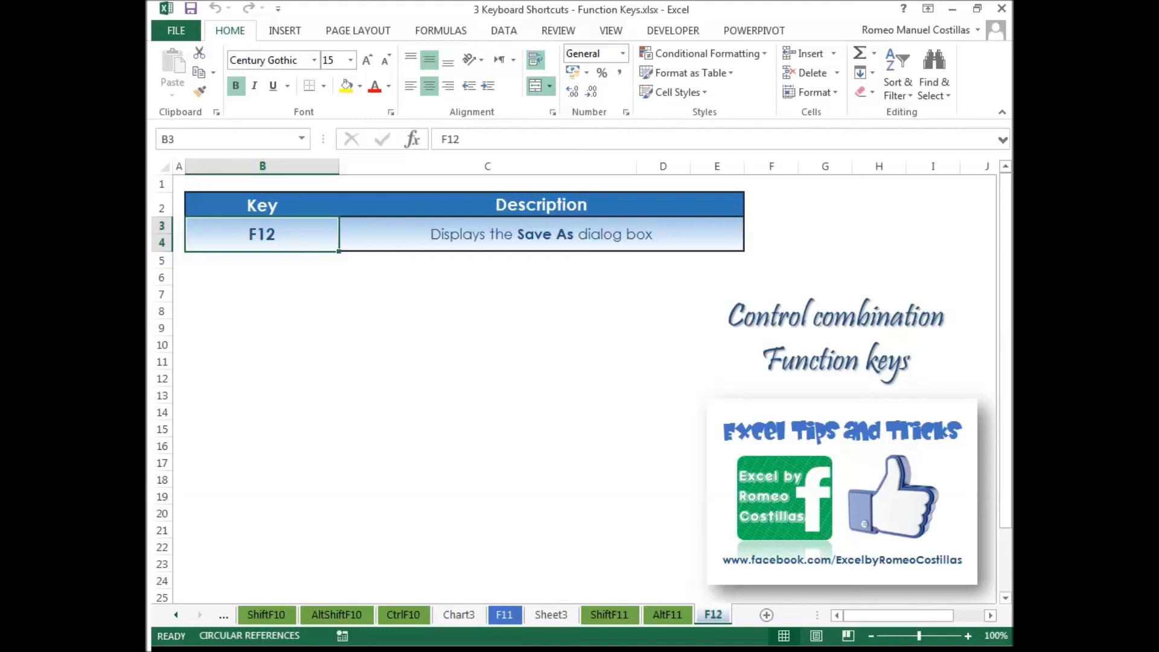
key(F12)
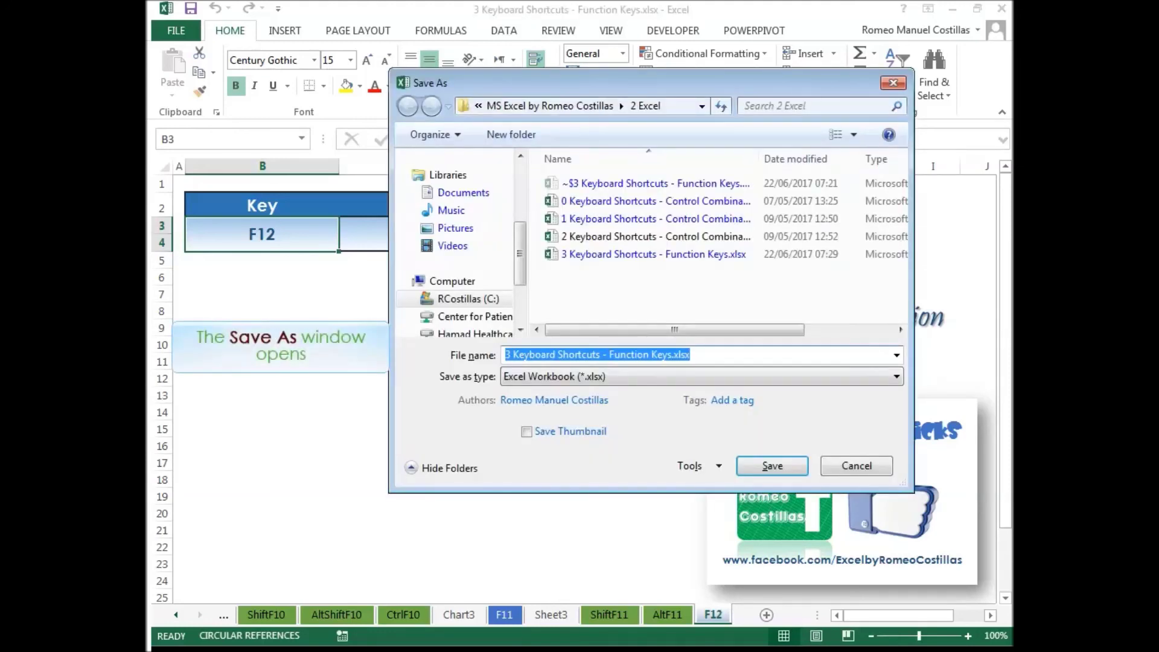